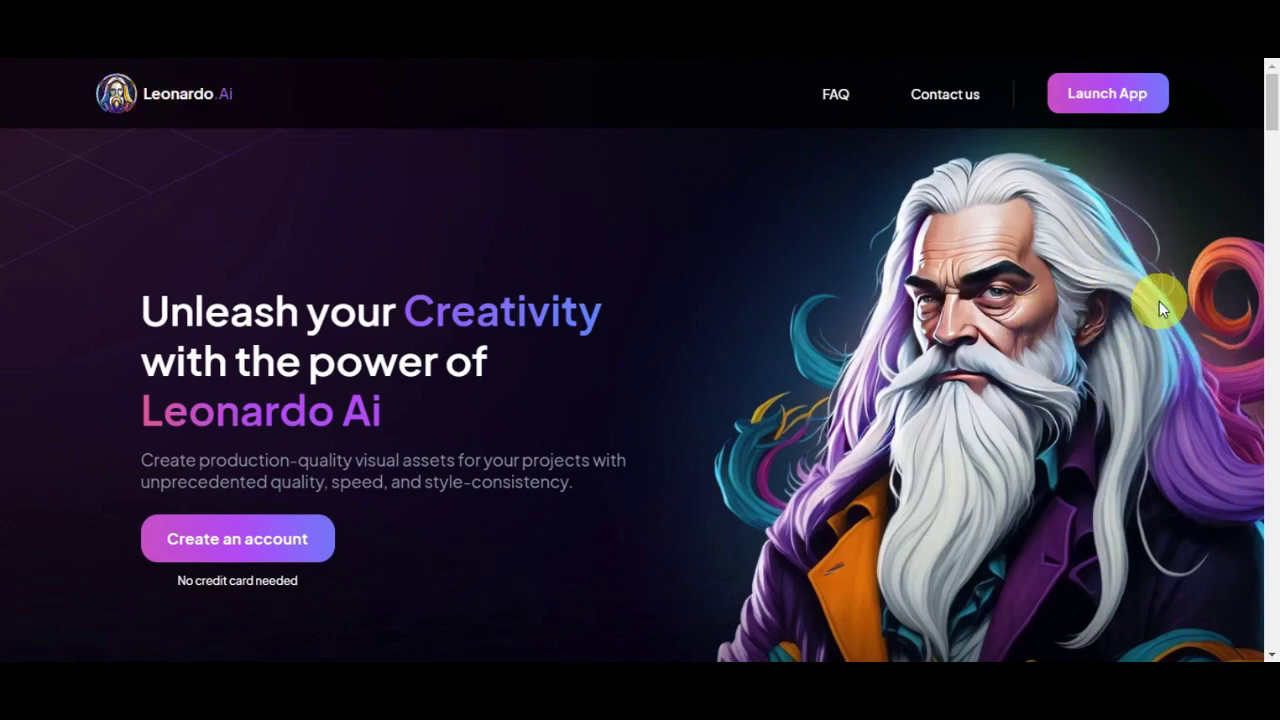
Step: Start account creation and confirm being whitelisted to reach the Leonardo.Ai login page
{"action": "left_click", "coordinate": [309, 550]}
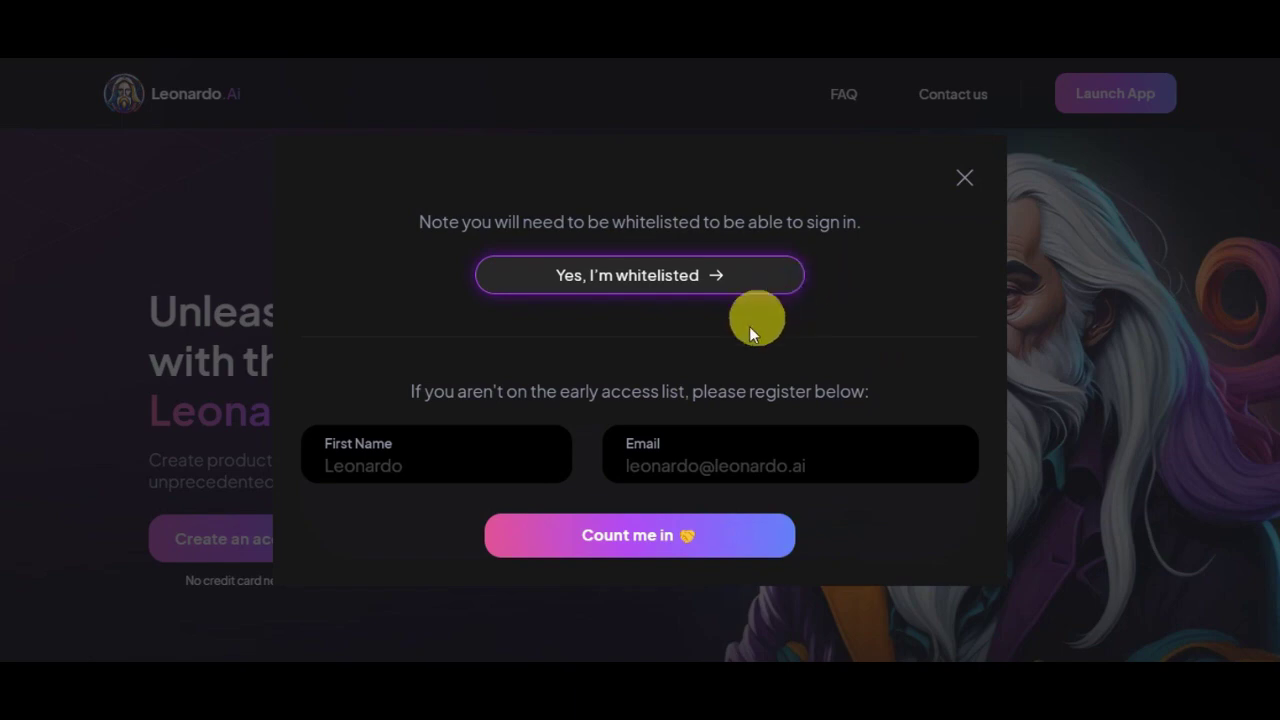
{"action": "left_click", "coordinate": [670, 284]}
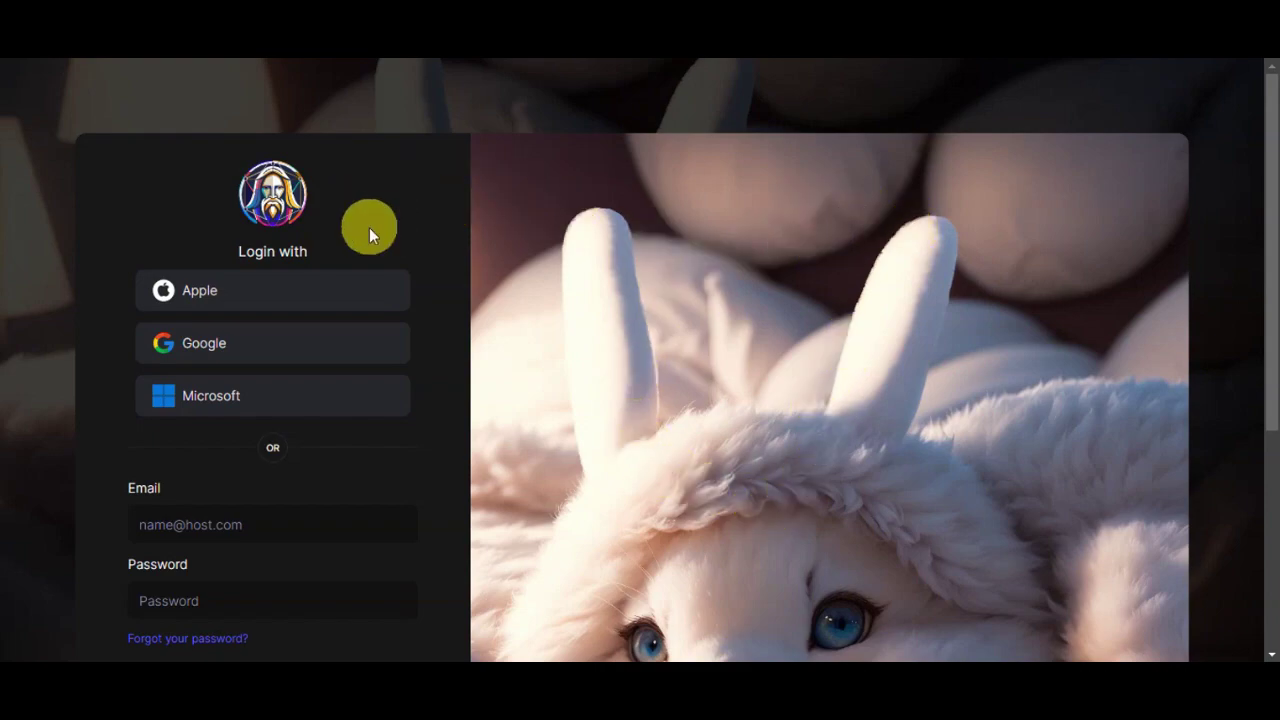
Step: Review the login options on the page, then sign in with a Google account
{"action": "scroll", "coordinate": [369, 227], "scroll_direction": "down", "scroll_amount": 1}
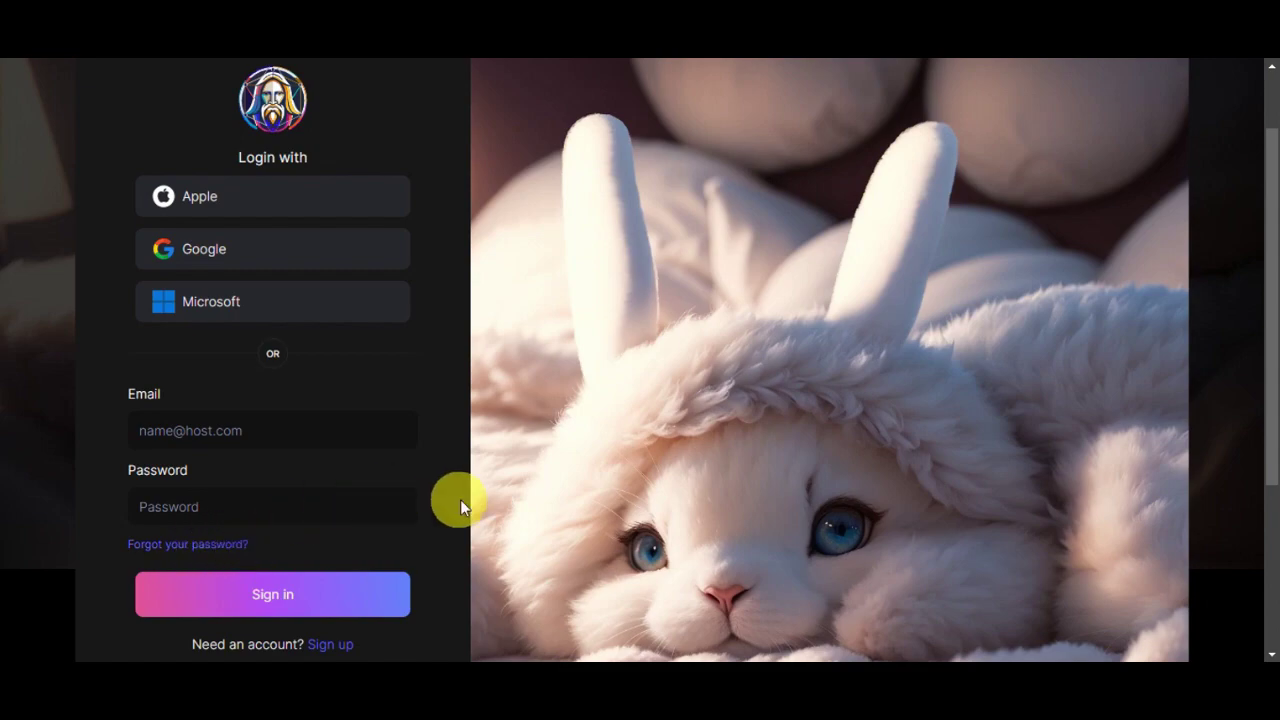
{"action": "scroll", "coordinate": [460, 499], "scroll_direction": "down", "scroll_amount": 2}
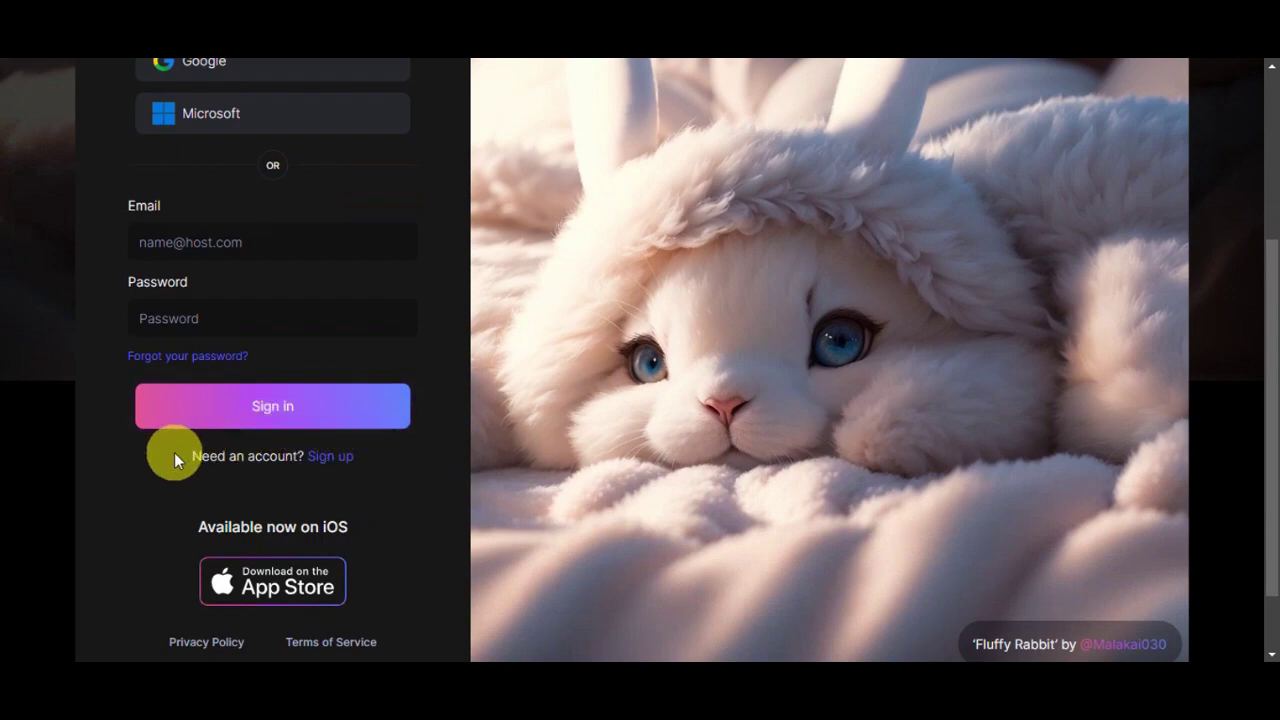
{"action": "scroll", "coordinate": [325, 465], "scroll_direction": "down", "scroll_amount": 1}
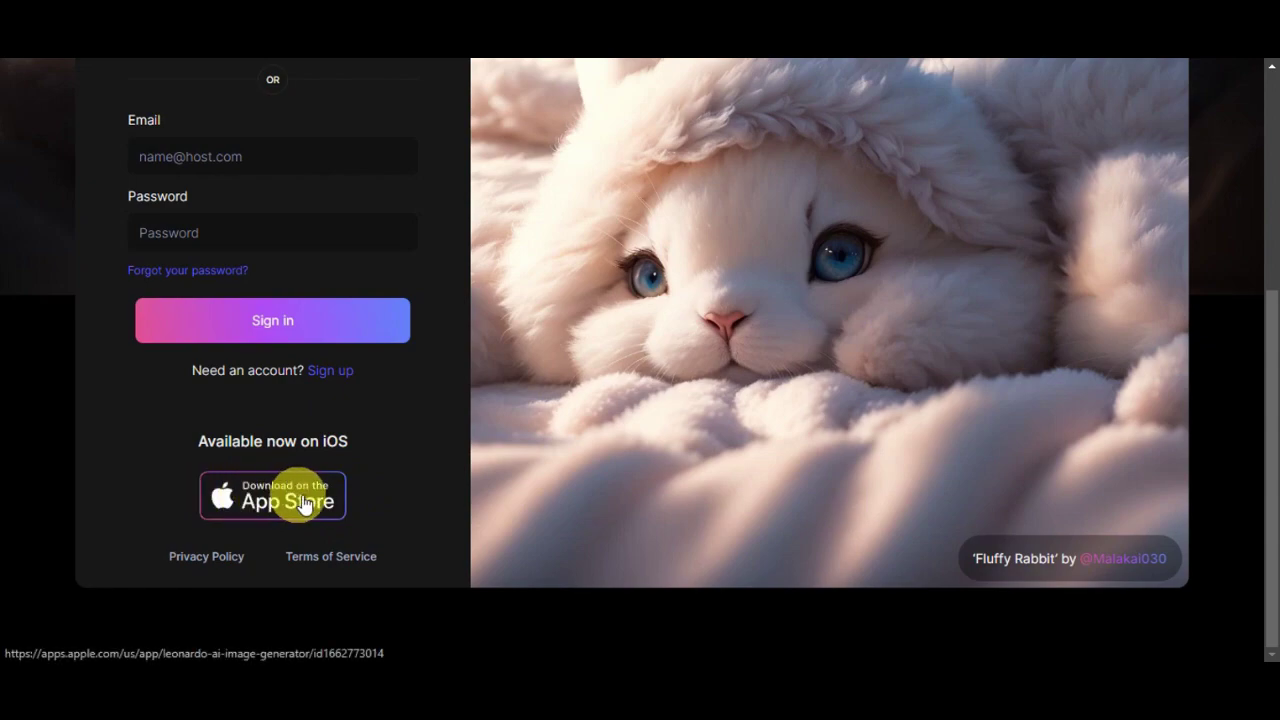
{"action": "scroll", "coordinate": [553, 516], "scroll_direction": "up", "scroll_amount": 4}
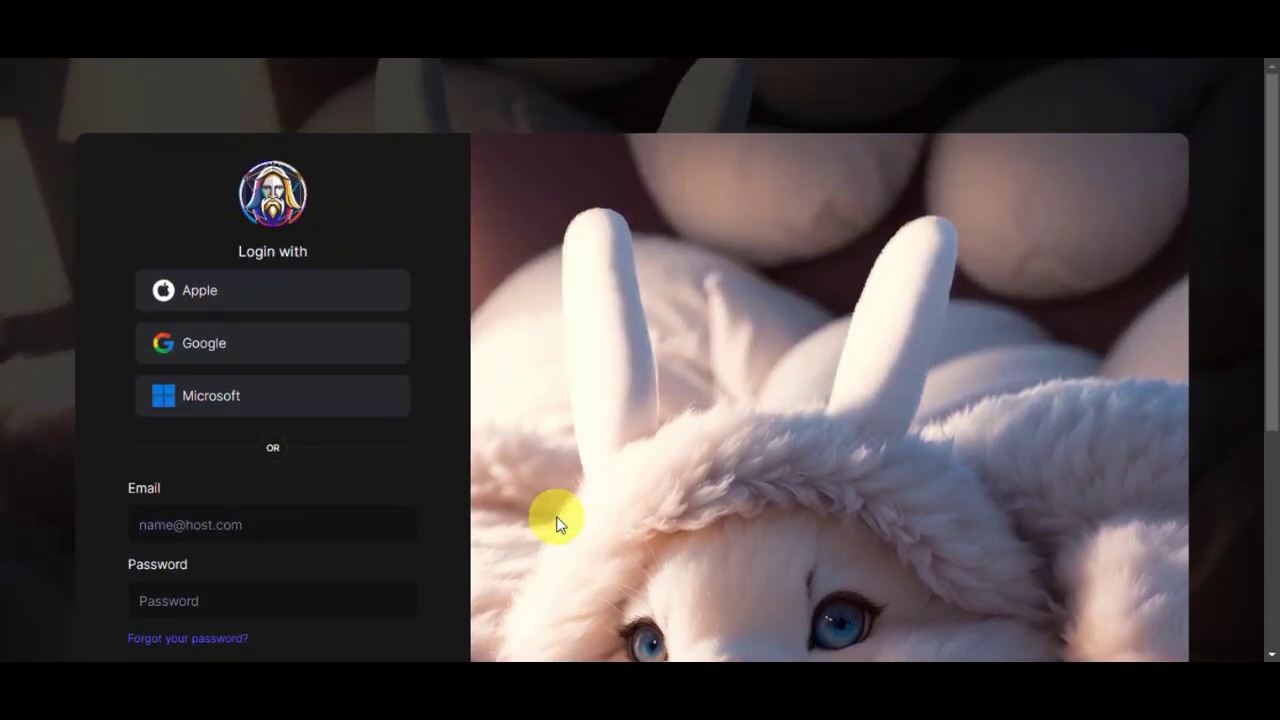
{"action": "left_click", "coordinate": [338, 345]}
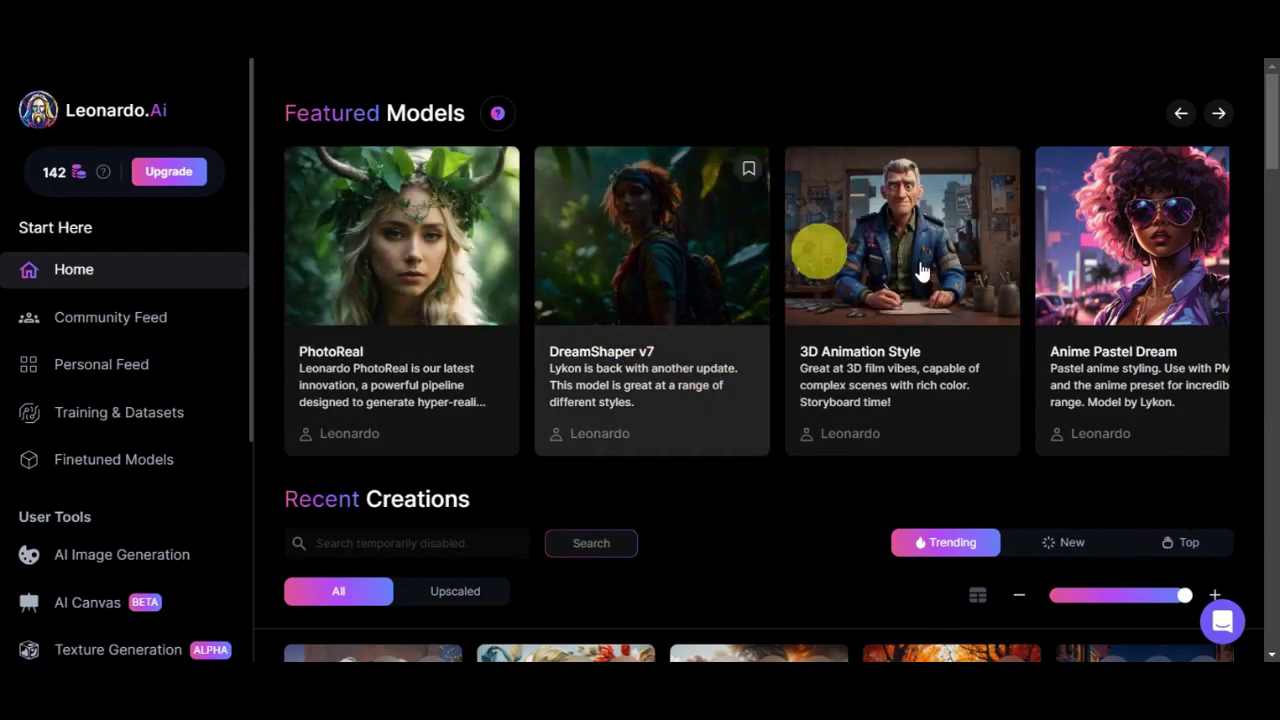
Step: Browse more featured models and Recent Creations, check the 142-token balance, then go to Upgrade plans
{"action": "left_click", "coordinate": [1219, 115]}
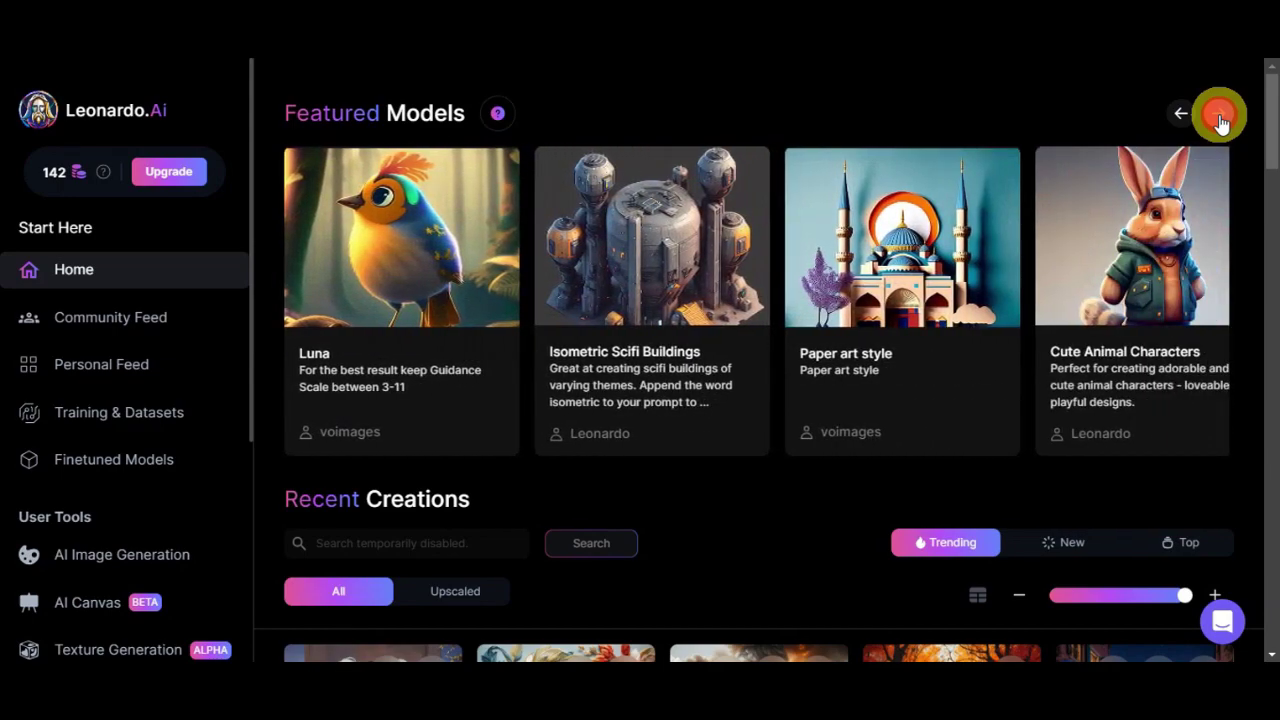
{"action": "scroll", "coordinate": [924, 340], "scroll_direction": "down", "scroll_amount": 3}
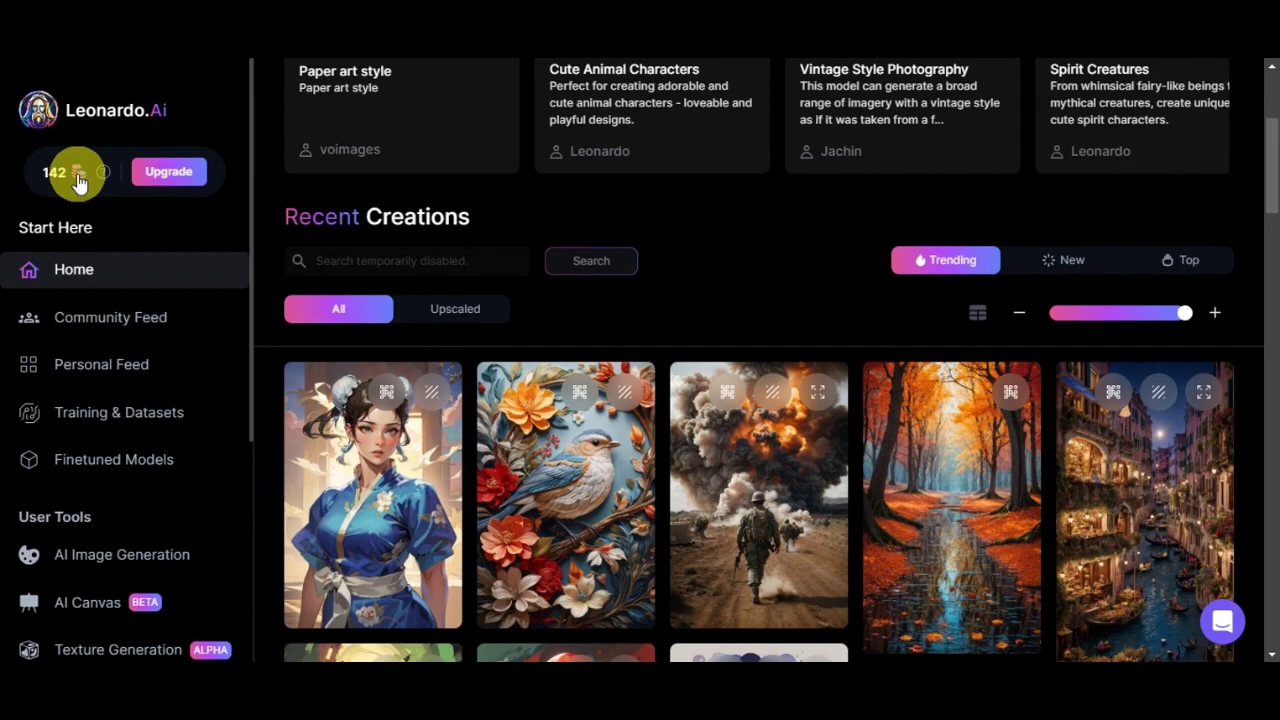
{"action": "mouse_move", "coordinate": [109, 172]}
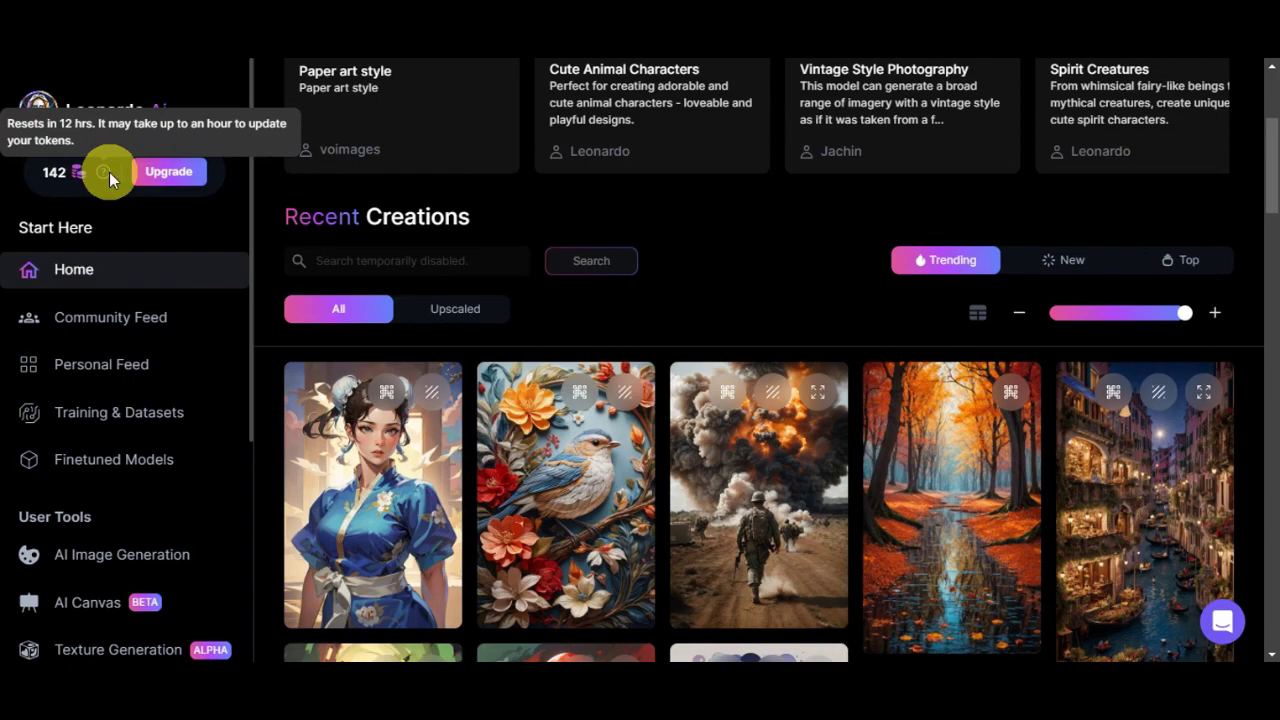
{"action": "left_click", "coordinate": [174, 178]}
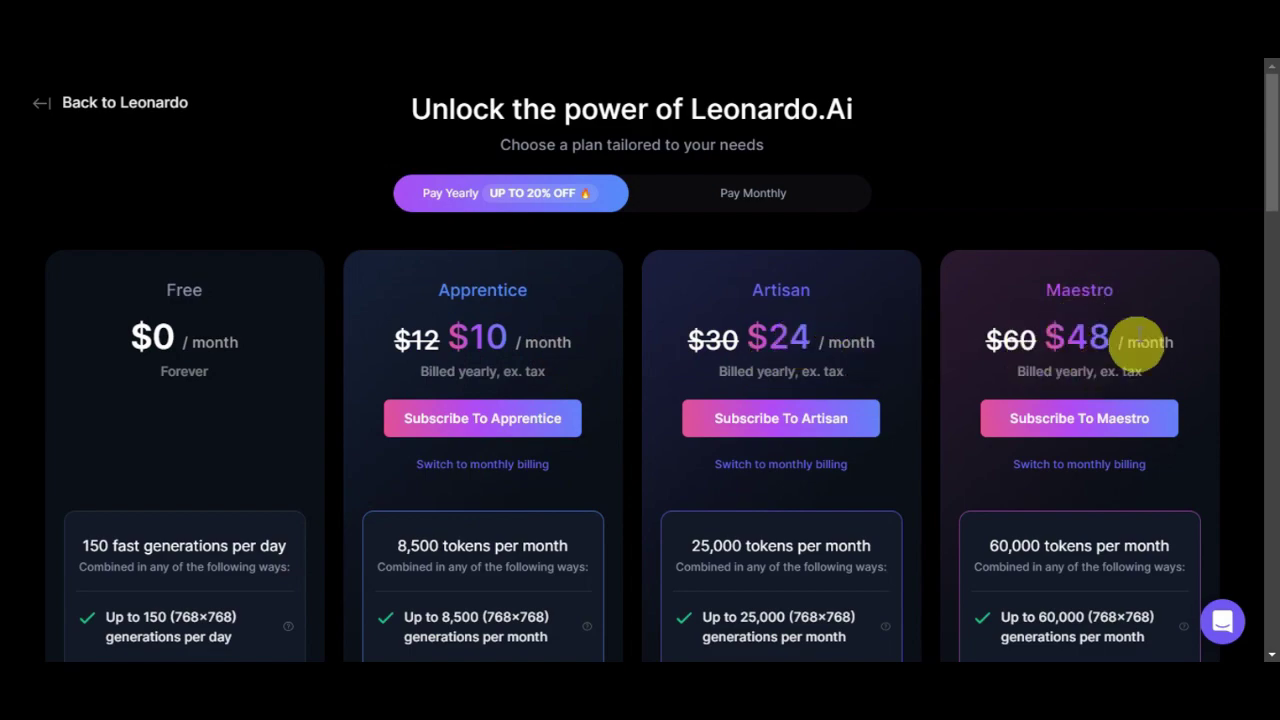
Step: Leave the pricing page with its $0–$48 monthly plans and return to the Home dashboard
{"action": "left_click", "coordinate": [47, 104]}
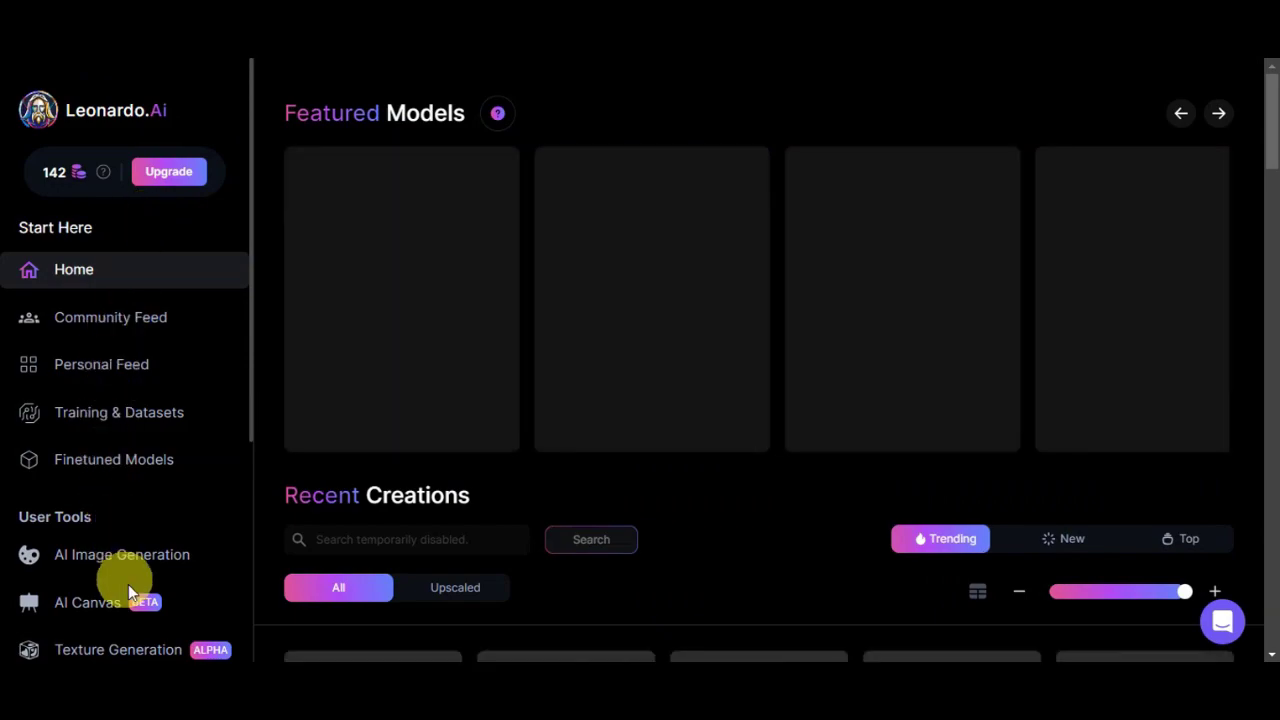
Step: Browse the sidebar tools and open AI Image Generation, with Leonardo Diffusion as the model
{"action": "scroll", "coordinate": [191, 290], "scroll_direction": "down", "scroll_amount": 1}
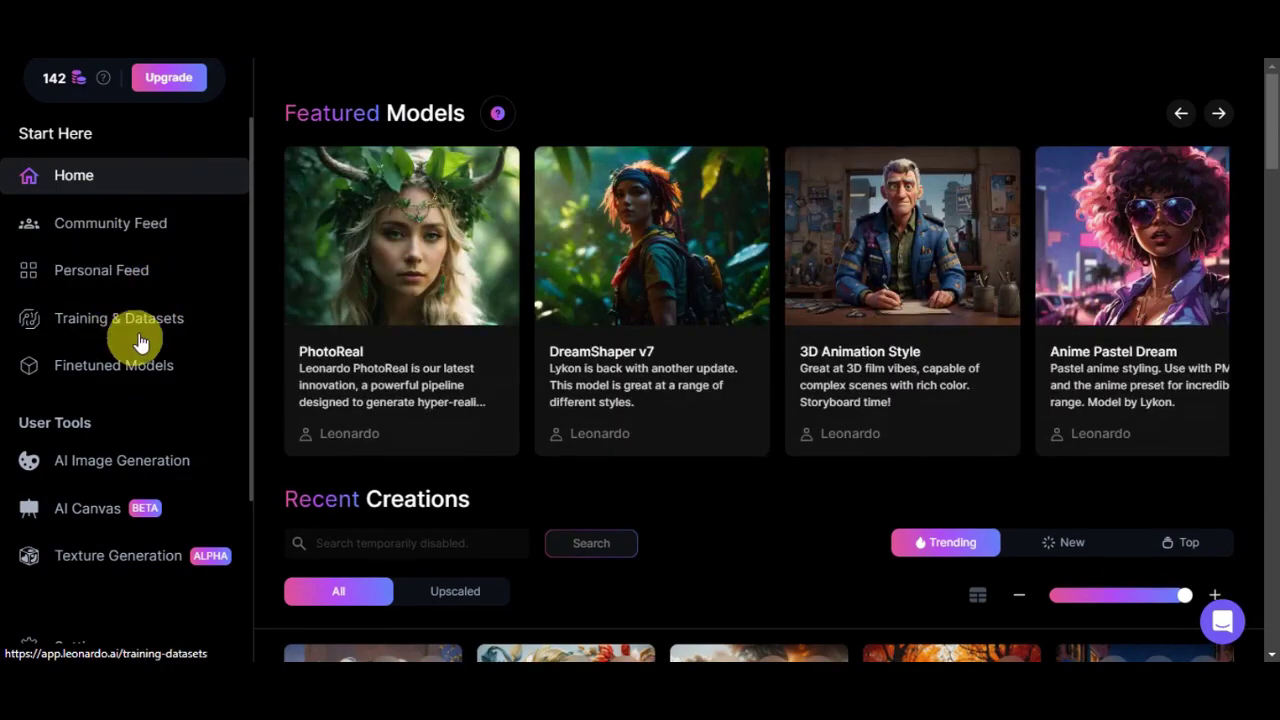
{"action": "scroll", "coordinate": [131, 379], "scroll_direction": "down", "scroll_amount": 1}
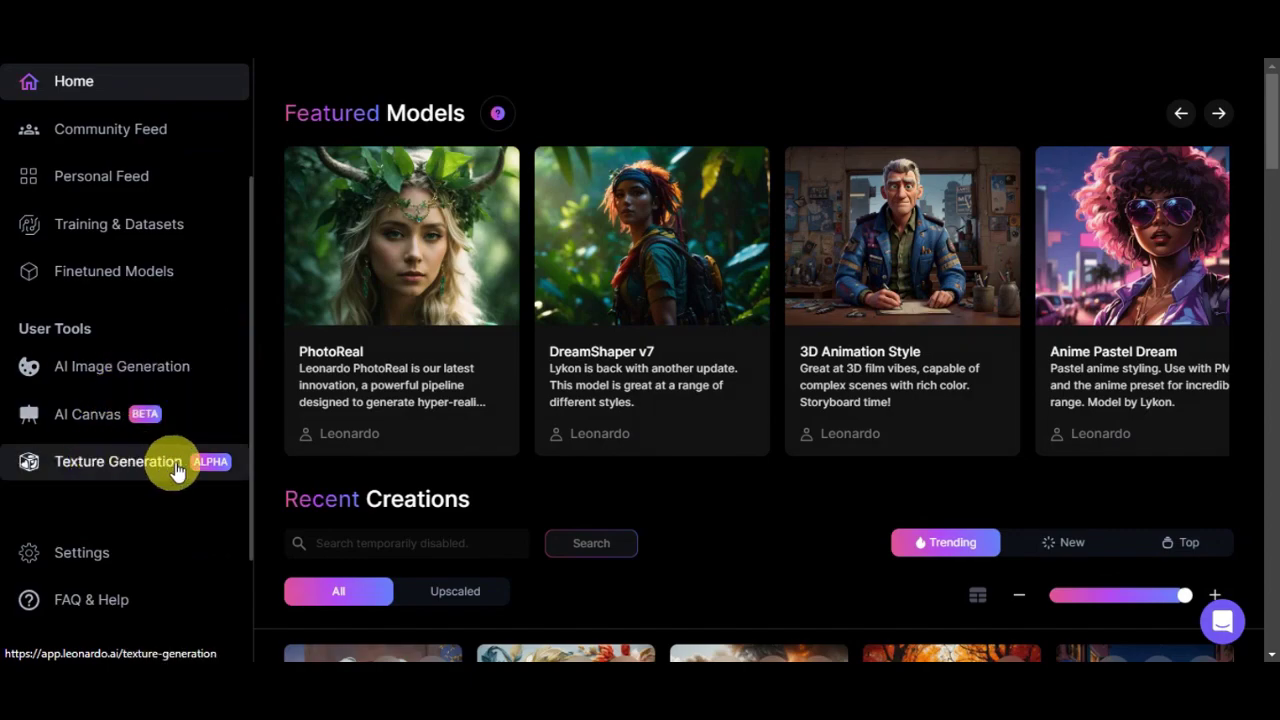
{"action": "scroll", "coordinate": [195, 470], "scroll_direction": "down", "scroll_amount": 1}
{"action": "scroll", "coordinate": [197, 470], "scroll_direction": "down", "scroll_amount": 1}
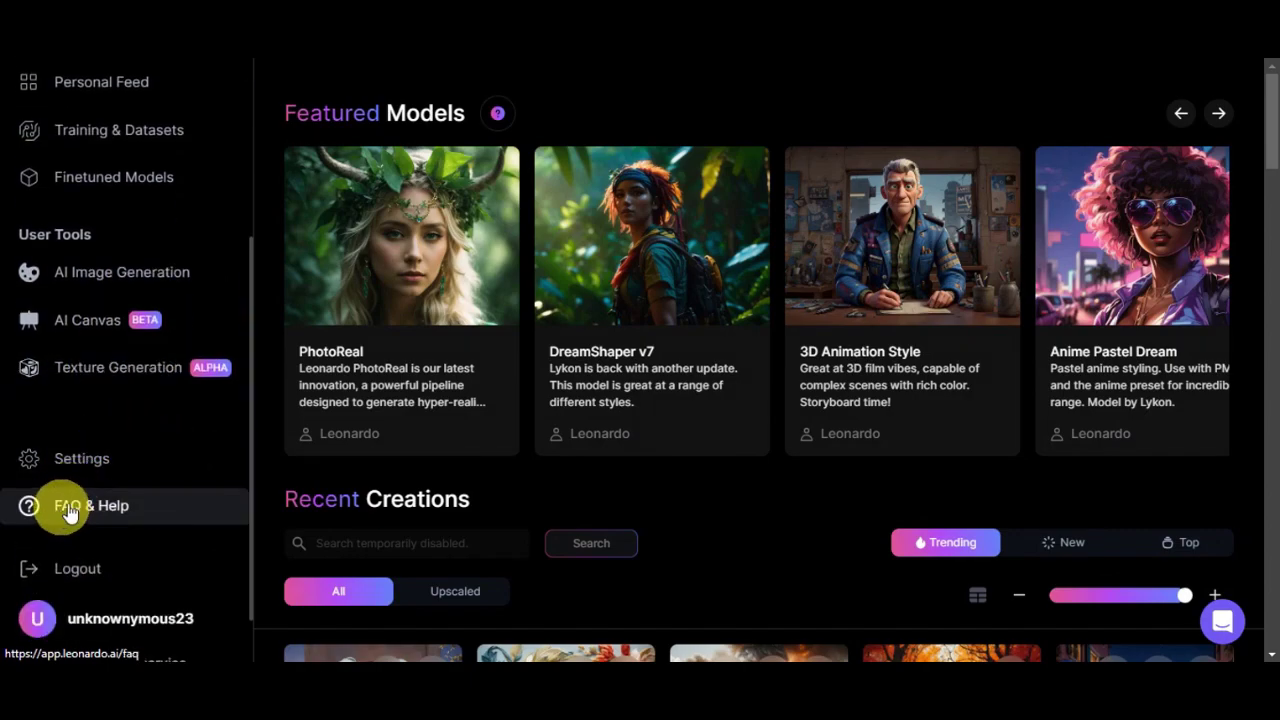
{"action": "scroll", "coordinate": [85, 585], "scroll_direction": "down", "scroll_amount": 1}
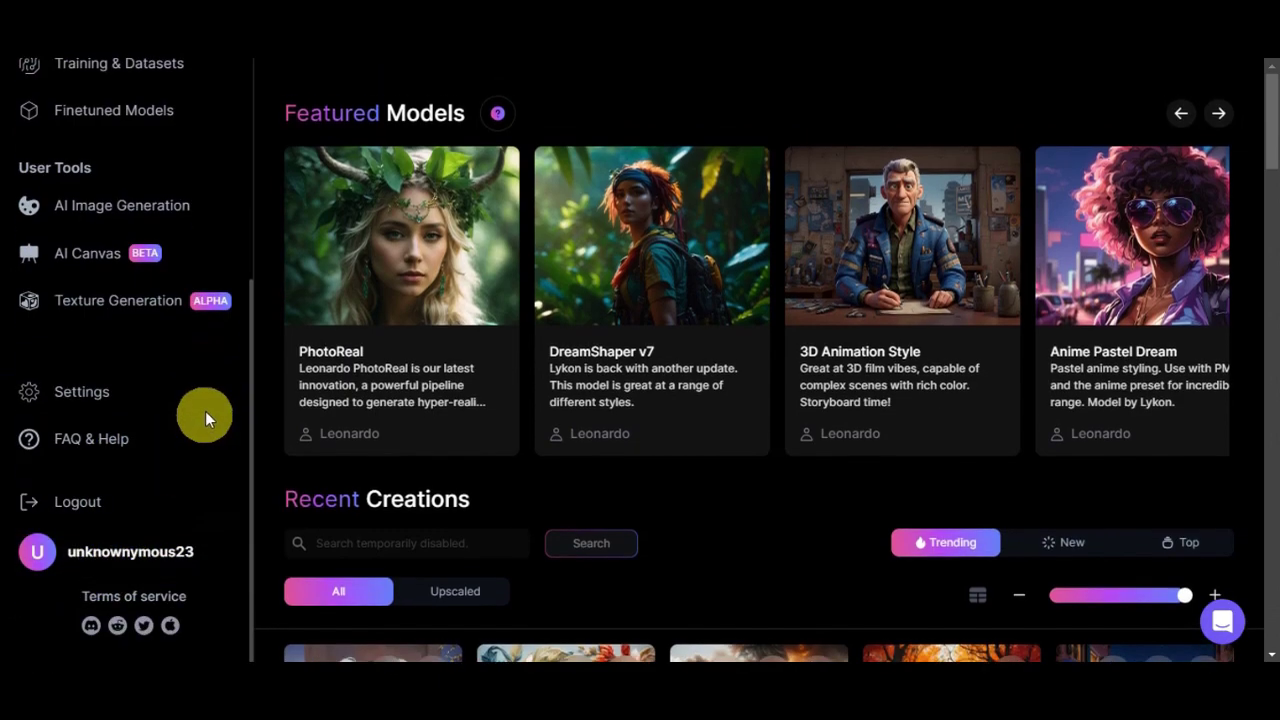
{"action": "scroll", "coordinate": [205, 411], "scroll_direction": "up", "scroll_amount": 1}
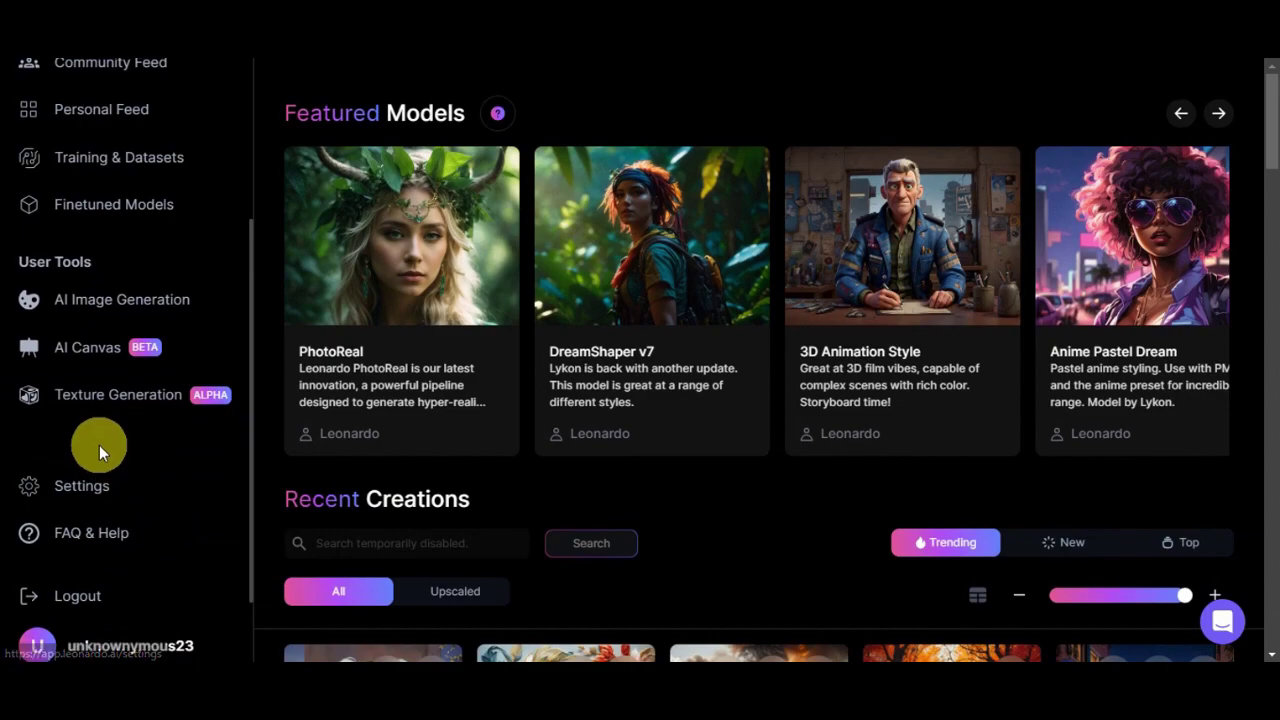
{"action": "left_click", "coordinate": [121, 305]}
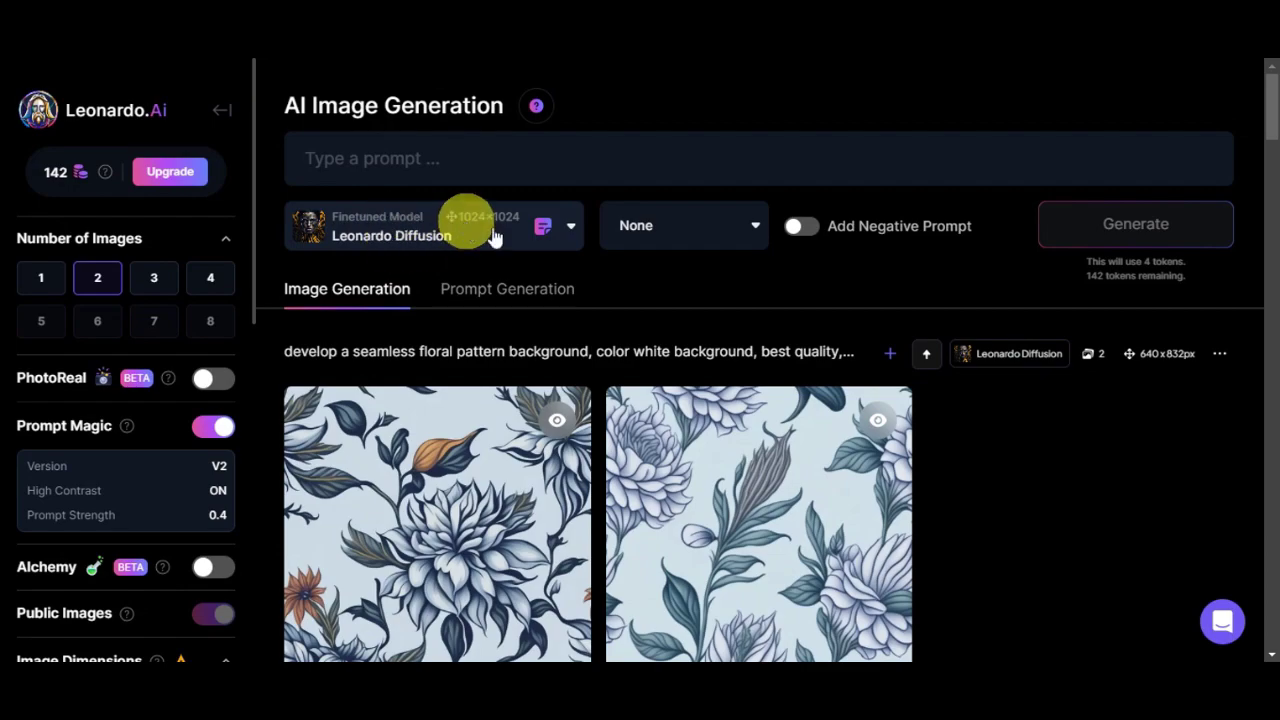
Step: Keep Leonardo Diffusion with style None and switch on Add Negative Prompt
{"action": "left_click", "coordinate": [570, 230]}
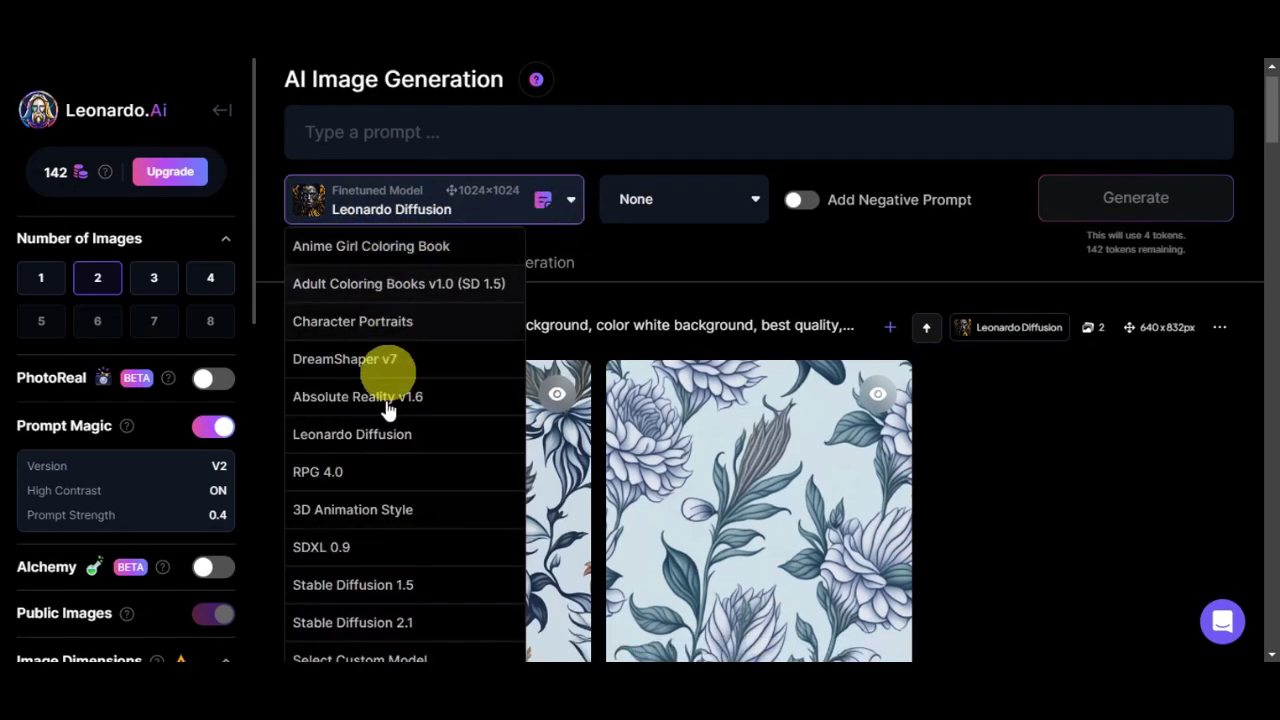
{"action": "scroll", "coordinate": [401, 515], "scroll_direction": "down", "scroll_amount": 2}
{"action": "scroll", "coordinate": [402, 505], "scroll_direction": "down", "scroll_amount": 1}
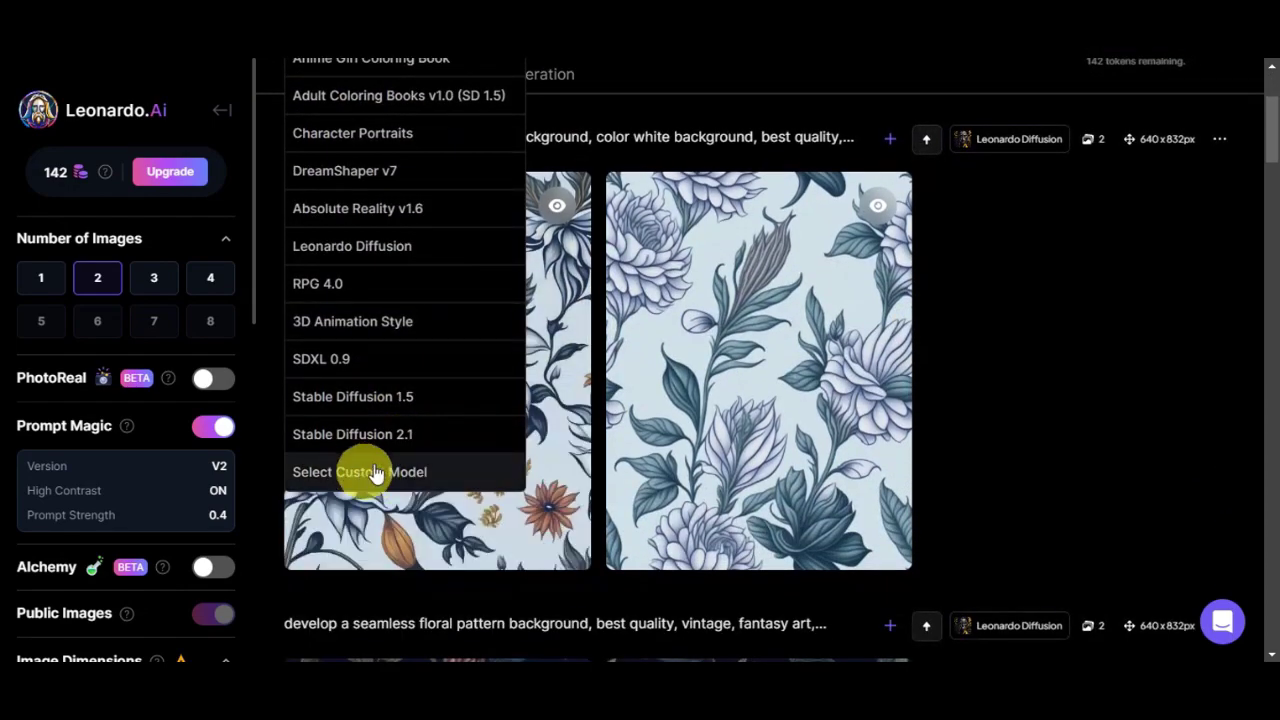
{"action": "scroll", "coordinate": [657, 423], "scroll_direction": "up", "scroll_amount": 4}
{"action": "left_click", "coordinate": [690, 205]}
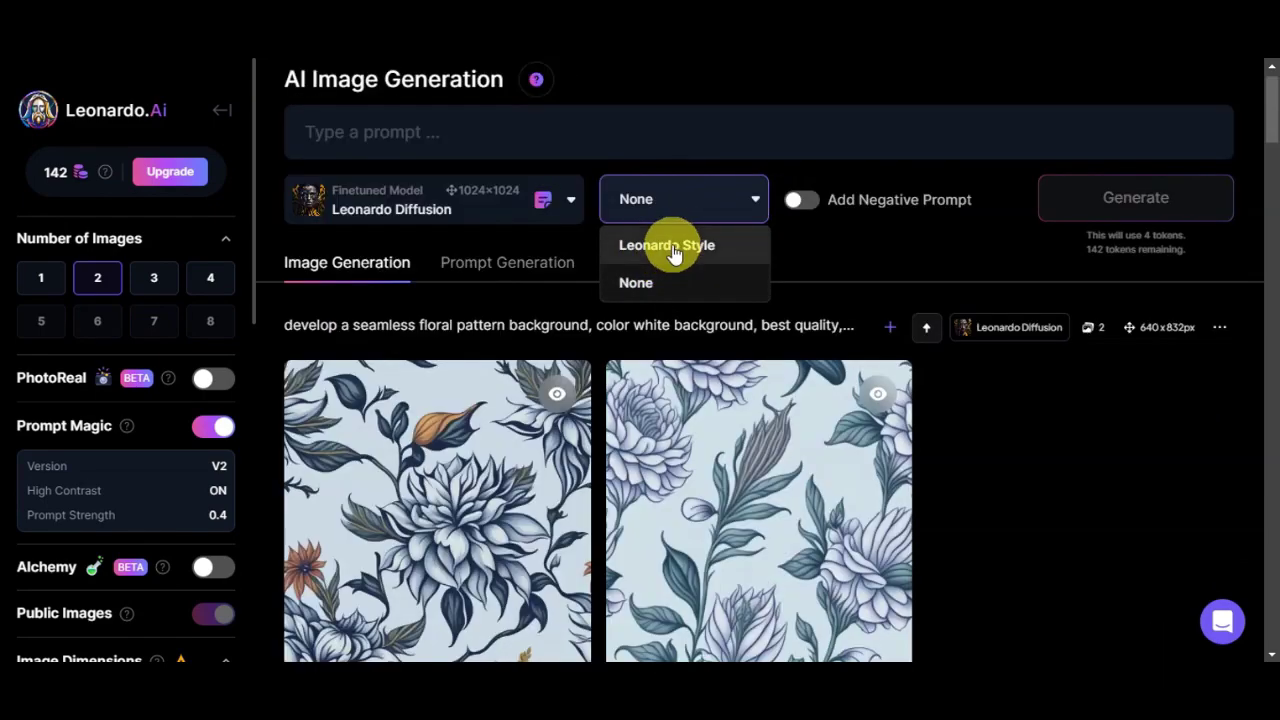
{"action": "left_click", "coordinate": [831, 218]}
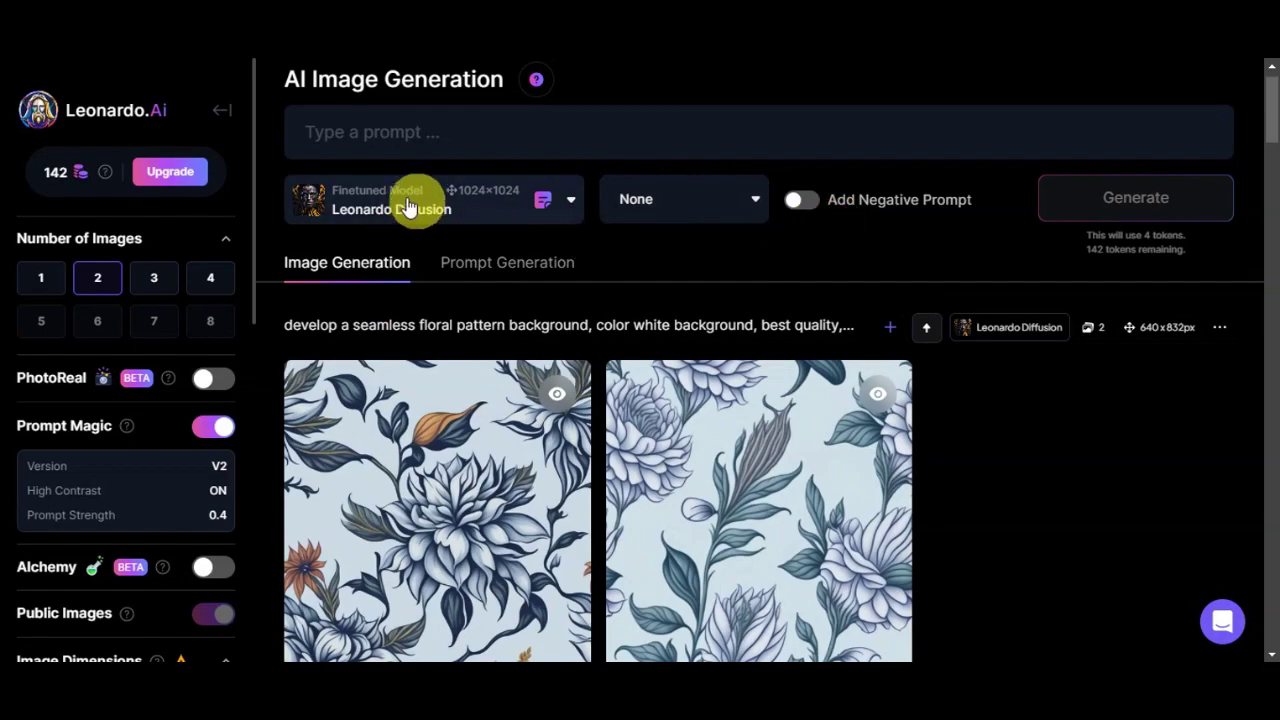
{"action": "left_click", "coordinate": [801, 199]}
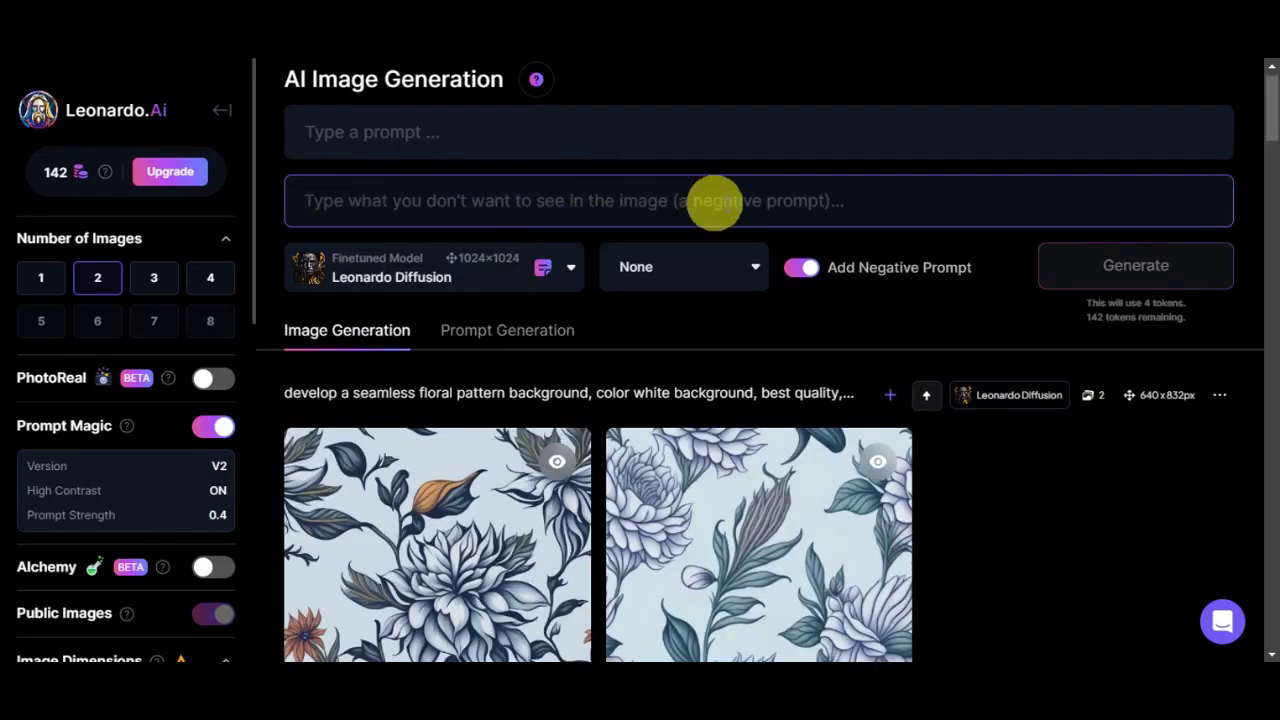
Step: Switch Add Negative Prompt back off, keeping the image count at 2
{"action": "left_click", "coordinate": [806, 270]}
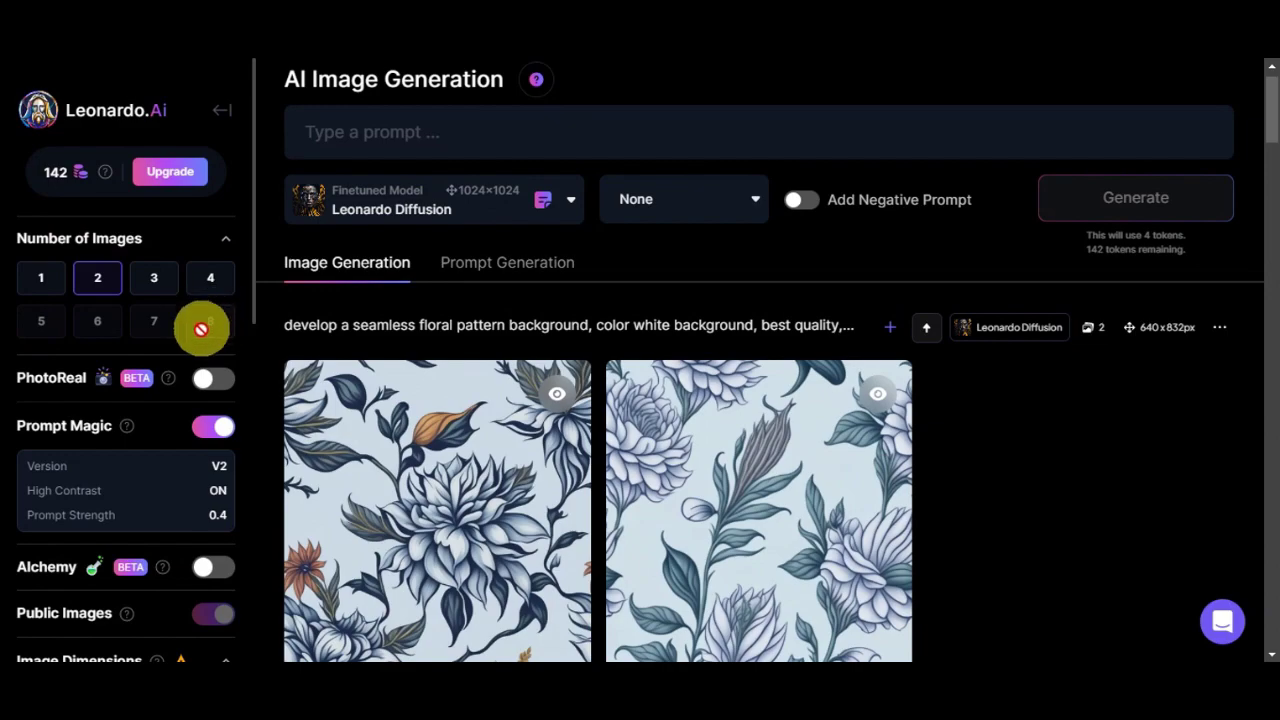
Step: Look through the generation settings in the left panel
{"action": "scroll", "coordinate": [230, 308], "scroll_direction": "down", "scroll_amount": 3}
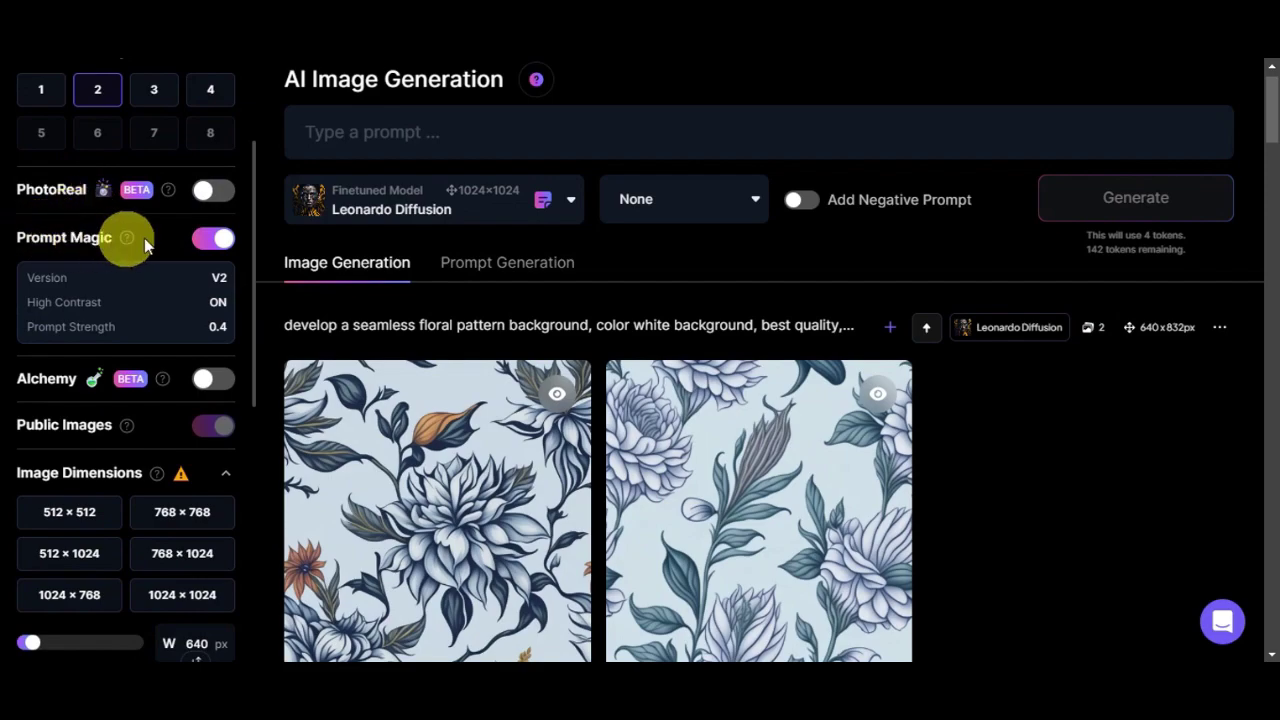
{"action": "scroll", "coordinate": [144, 238], "scroll_direction": "down", "scroll_amount": 2}
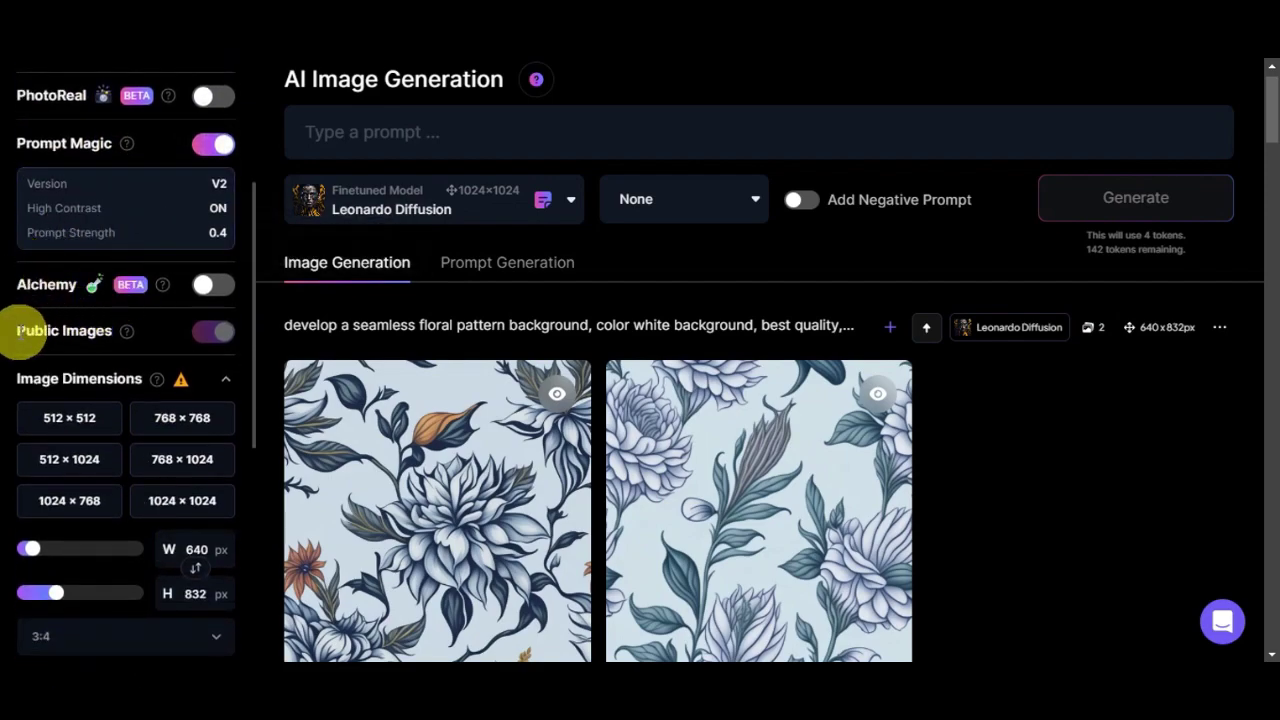
{"action": "scroll", "coordinate": [128, 329], "scroll_direction": "down", "scroll_amount": 1}
{"action": "mouse_move", "coordinate": [158, 288]}
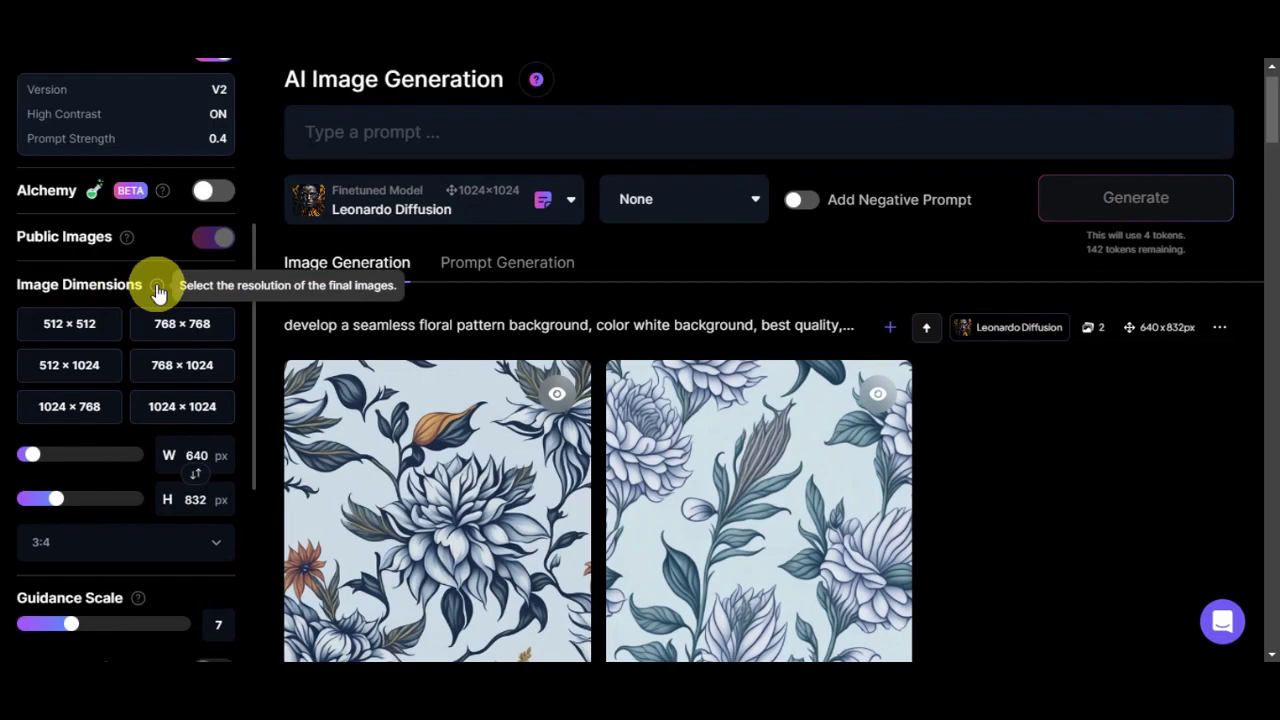
{"action": "scroll", "coordinate": [130, 300], "scroll_direction": "down", "scroll_amount": 2}
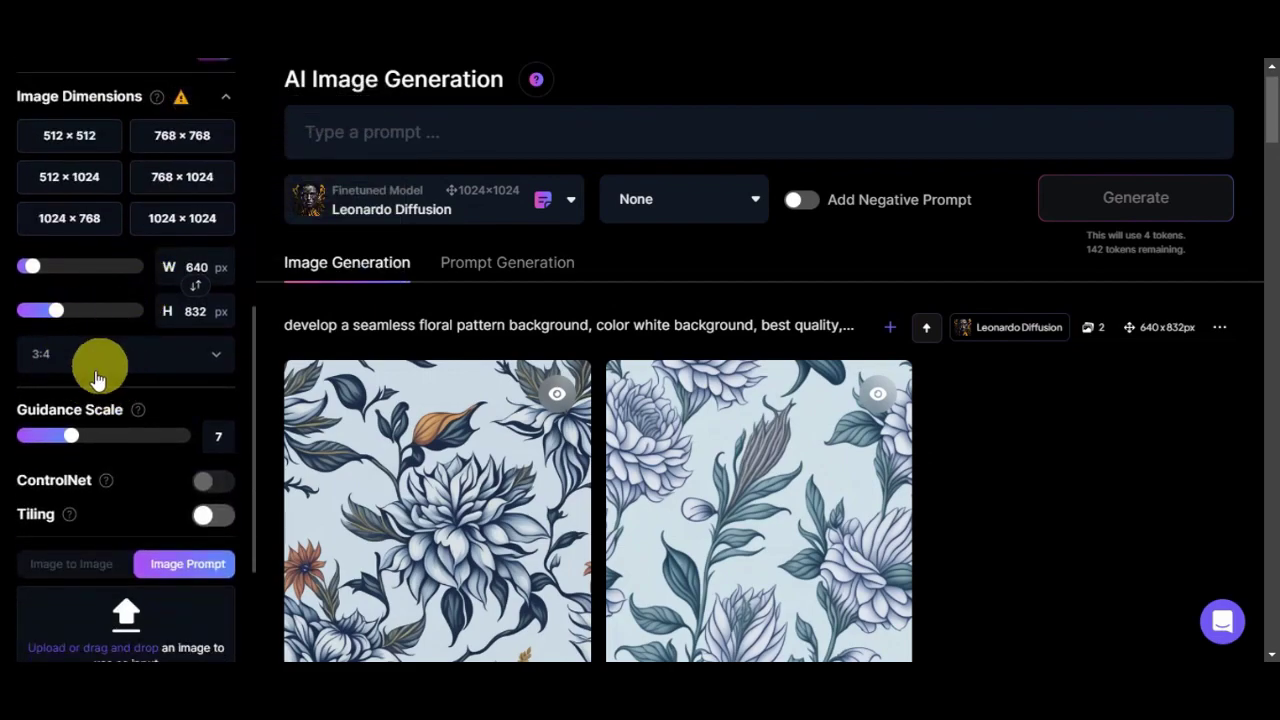
{"action": "scroll", "coordinate": [153, 379], "scroll_direction": "down", "scroll_amount": 1}
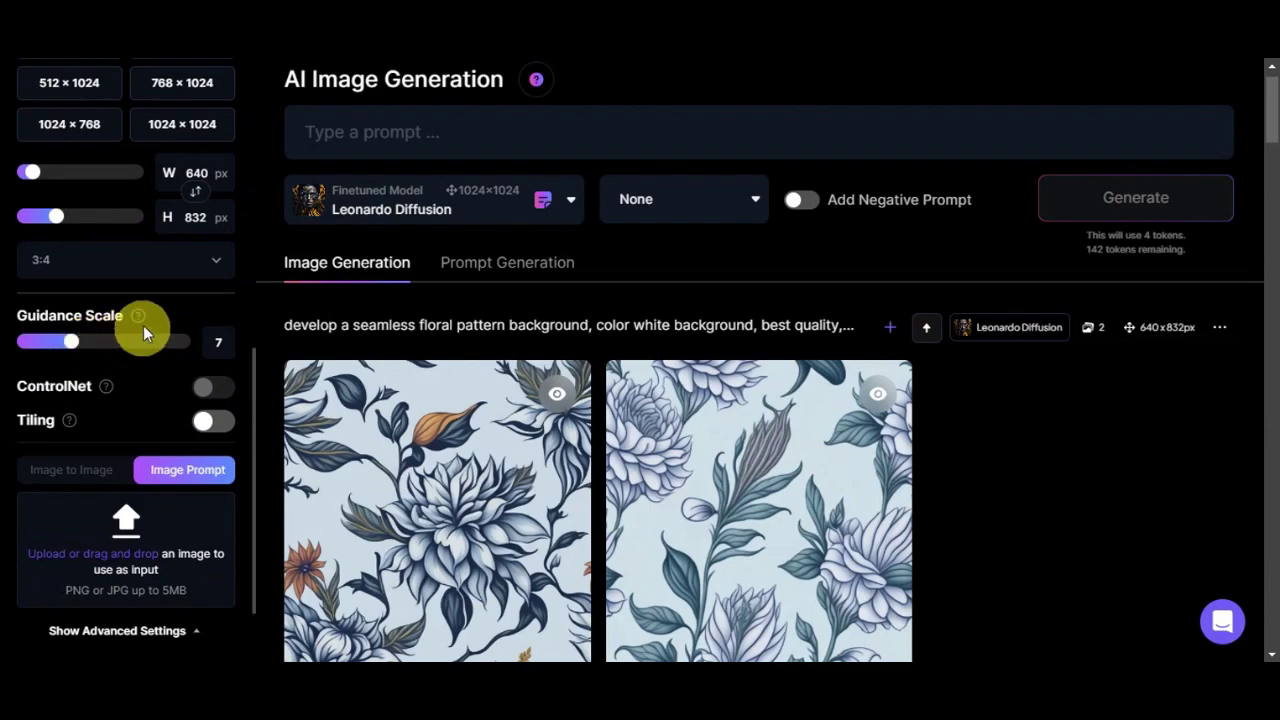
{"action": "mouse_move", "coordinate": [142, 320]}
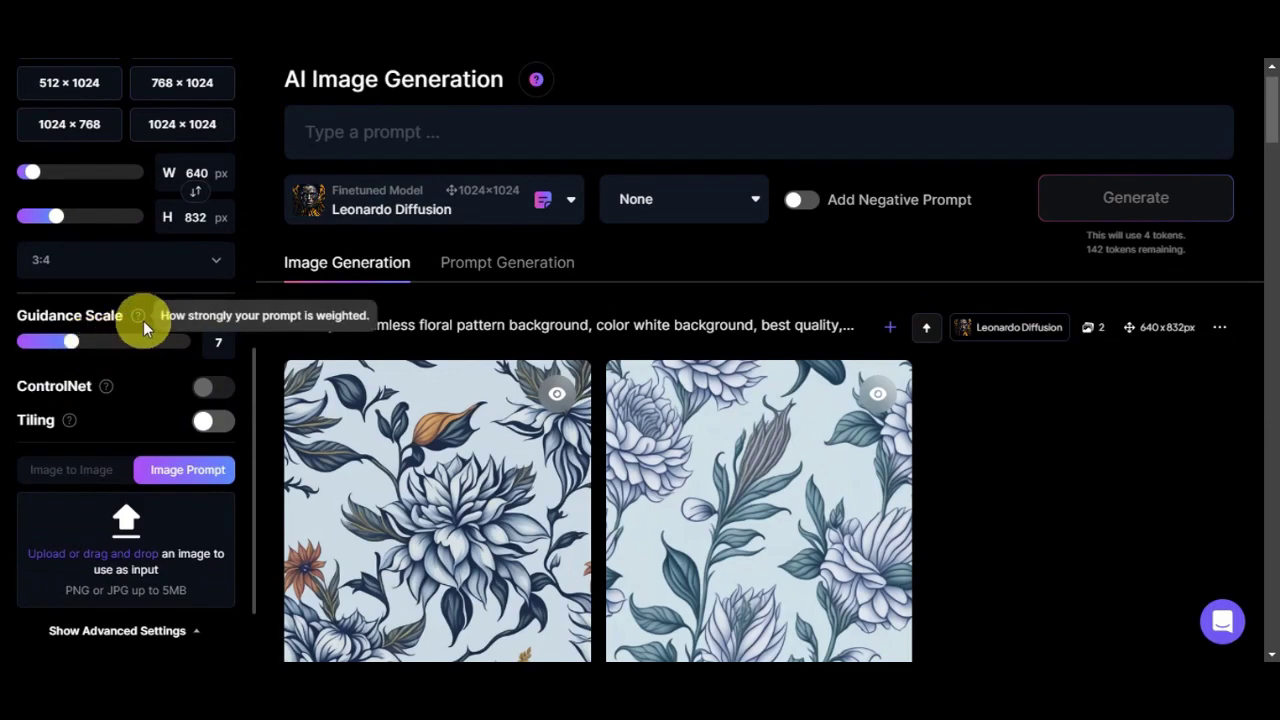
{"action": "mouse_move", "coordinate": [101, 386]}
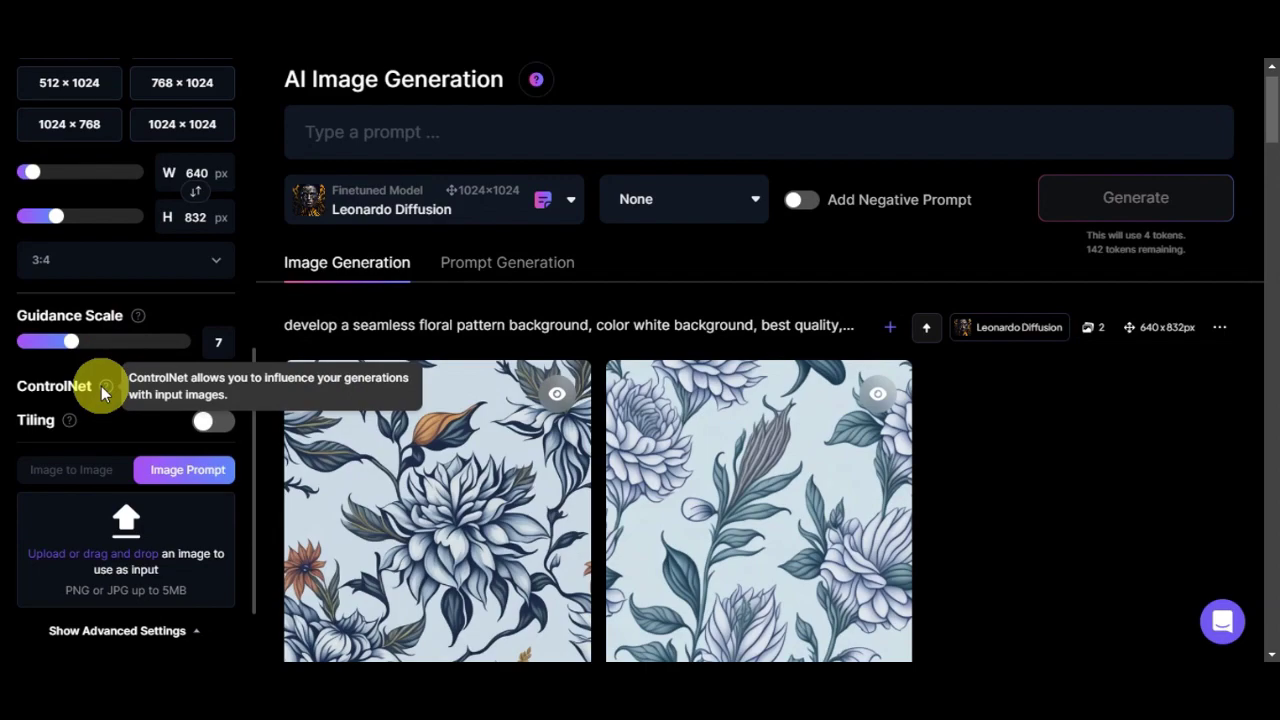
{"action": "mouse_move", "coordinate": [68, 419]}
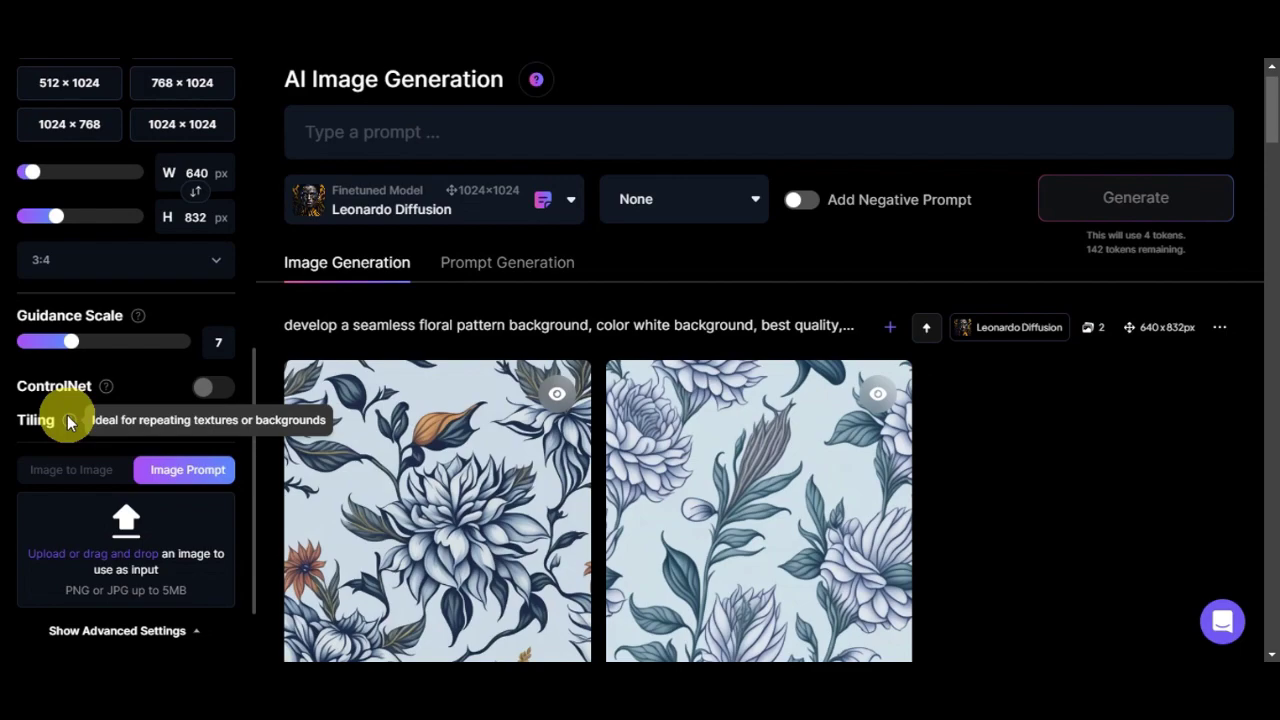
{"action": "scroll", "coordinate": [98, 410], "scroll_direction": "down", "scroll_amount": 2}
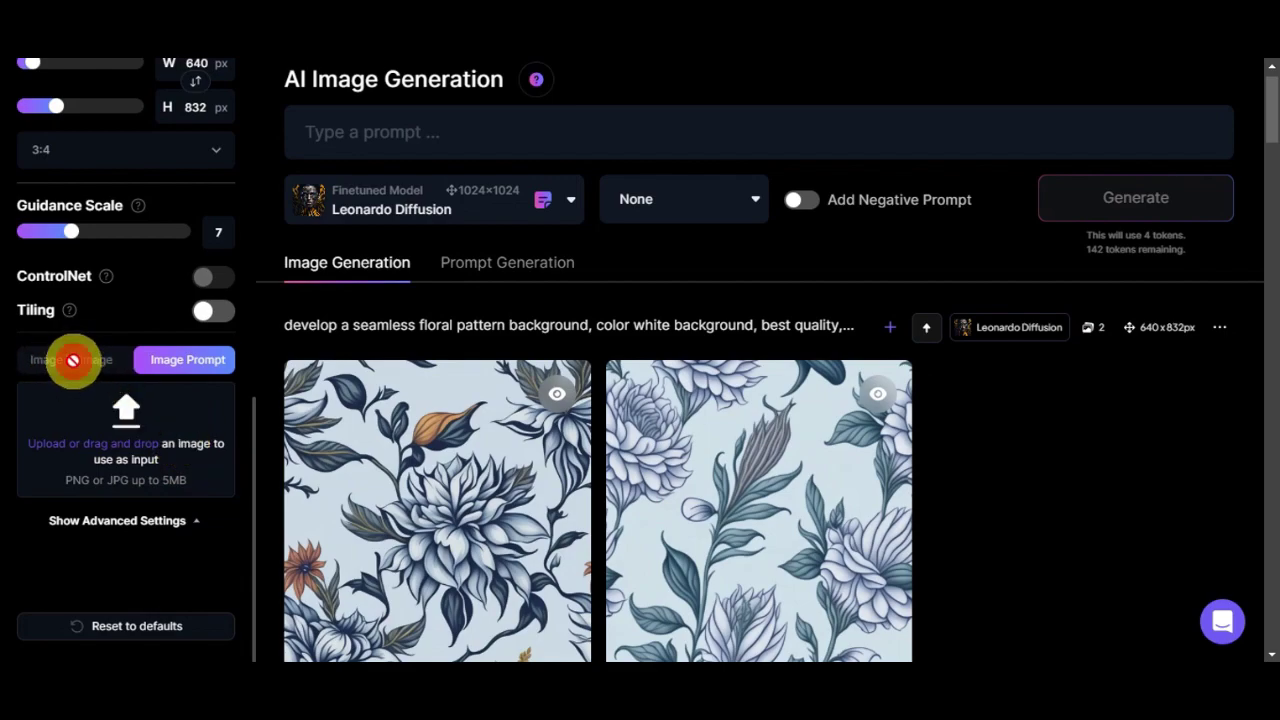
Step: Turn off Prompt Magic, cutting cost from 4 to 2 tokens, and select Image to Image
{"action": "left_click_drag", "start_coordinate": [255, 417], "coordinate": [235, 170]}
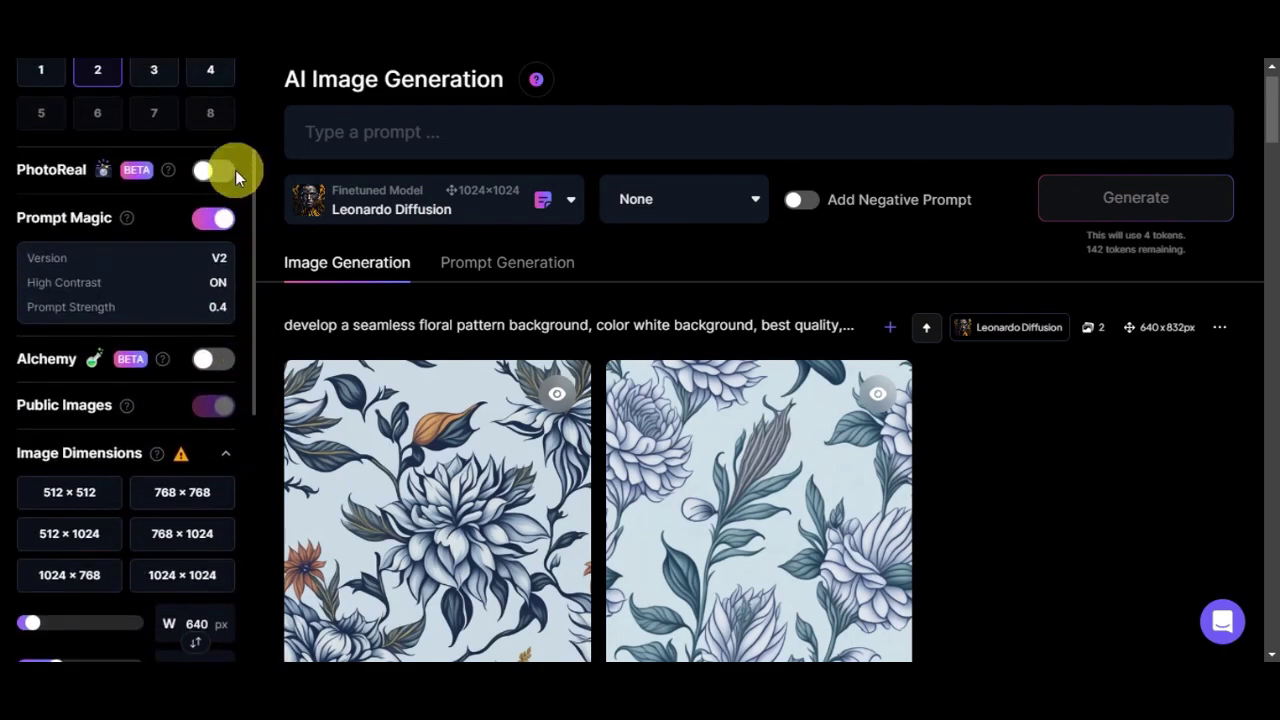
{"action": "left_click", "coordinate": [211, 216]}
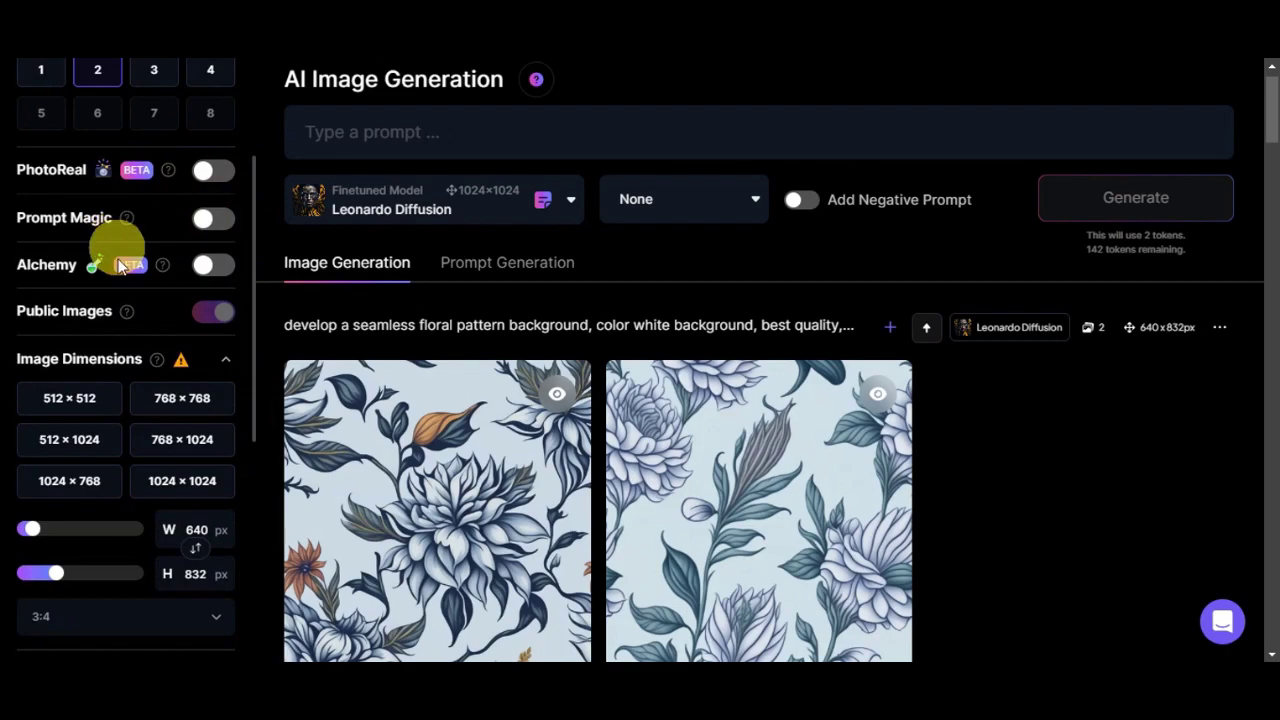
{"action": "left_click_drag", "start_coordinate": [255, 271], "coordinate": [251, 457]}
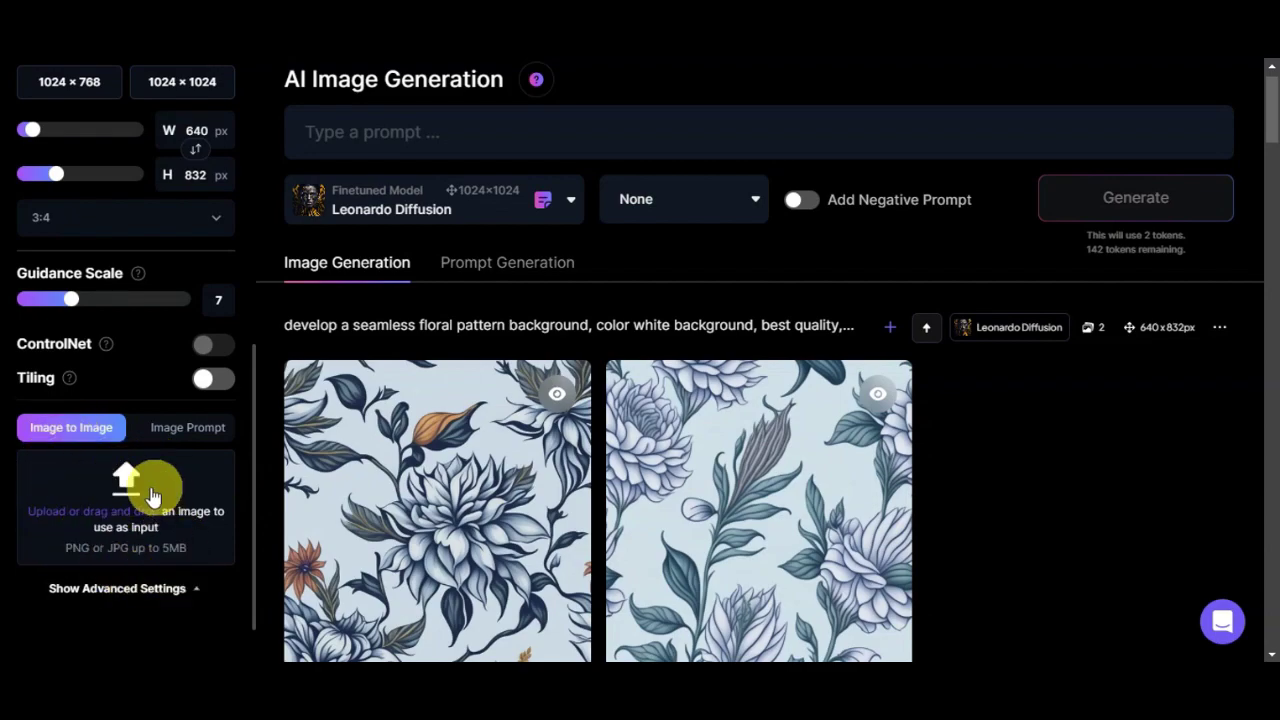
Step: Upload the young woman's portrait JPG as the Image to Image reference
{"action": "left_click", "coordinate": [153, 552]}
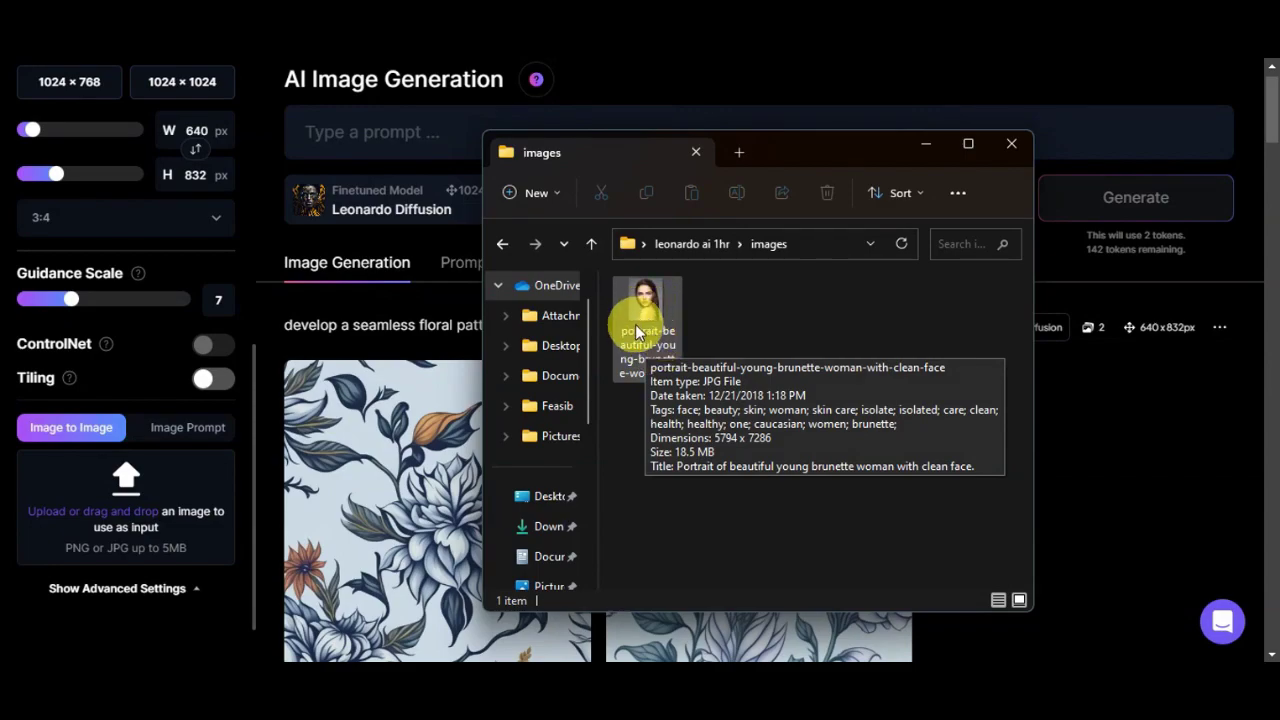
{"action": "left_click_drag", "start_coordinate": [647, 322], "coordinate": [133, 522]}
{"action": "scroll", "coordinate": [133, 525], "scroll_direction": "down", "scroll_amount": 3}
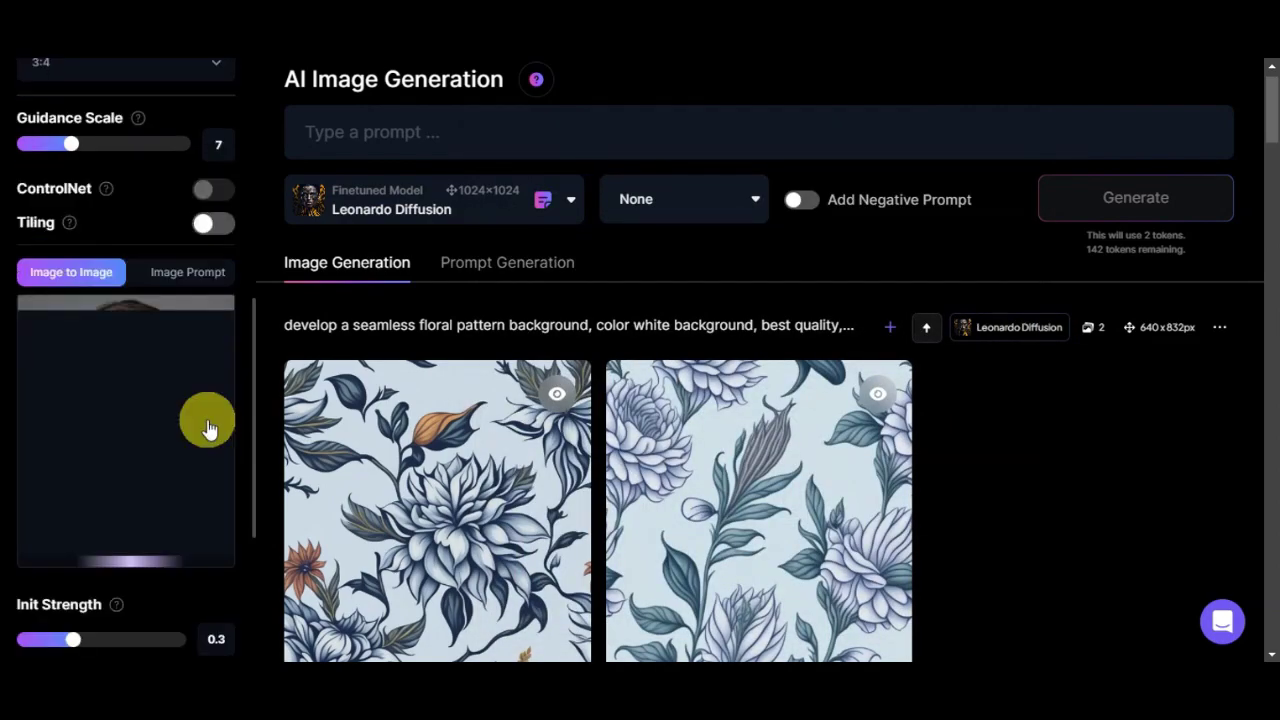
{"action": "scroll", "coordinate": [208, 420], "scroll_direction": "up", "scroll_amount": 2}
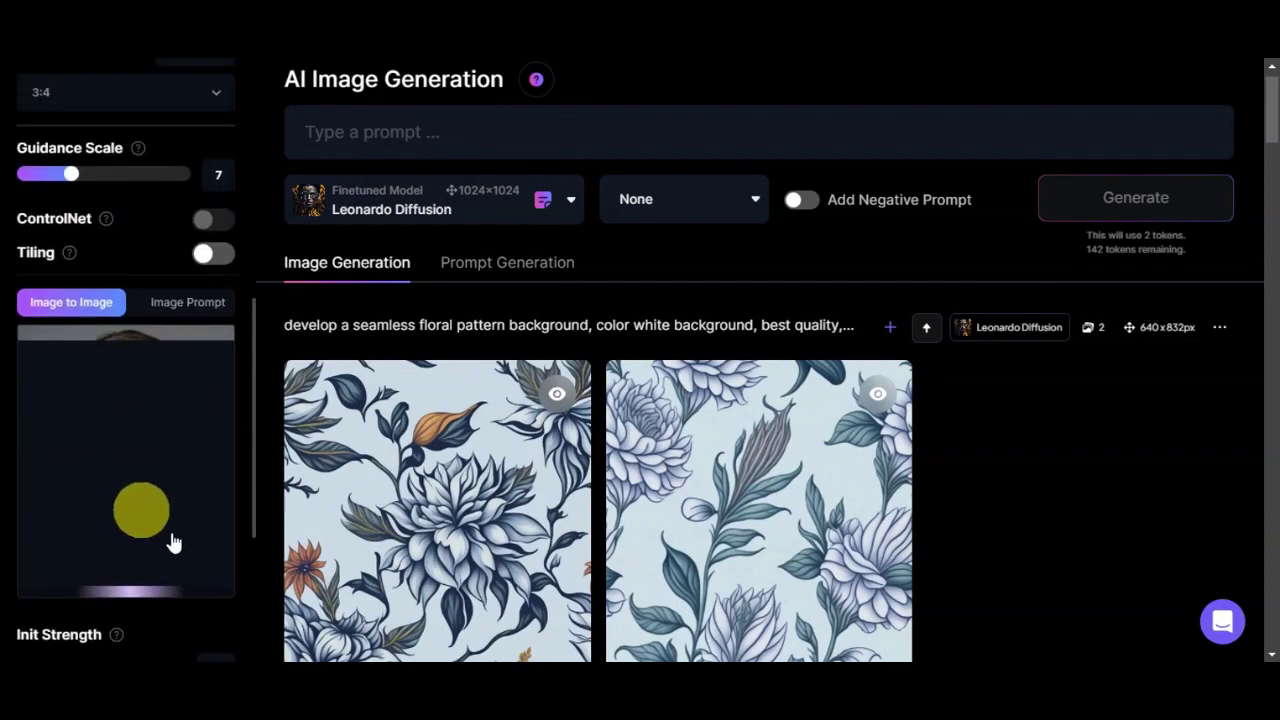
Step: Raise Init Strength to 0.55 and paste the ethereal fairy-like portrait prompt
{"action": "scroll", "coordinate": [240, 417], "scroll_direction": "down", "scroll_amount": 1}
{"action": "scroll", "coordinate": [240, 417], "scroll_direction": "down", "scroll_amount": 1}
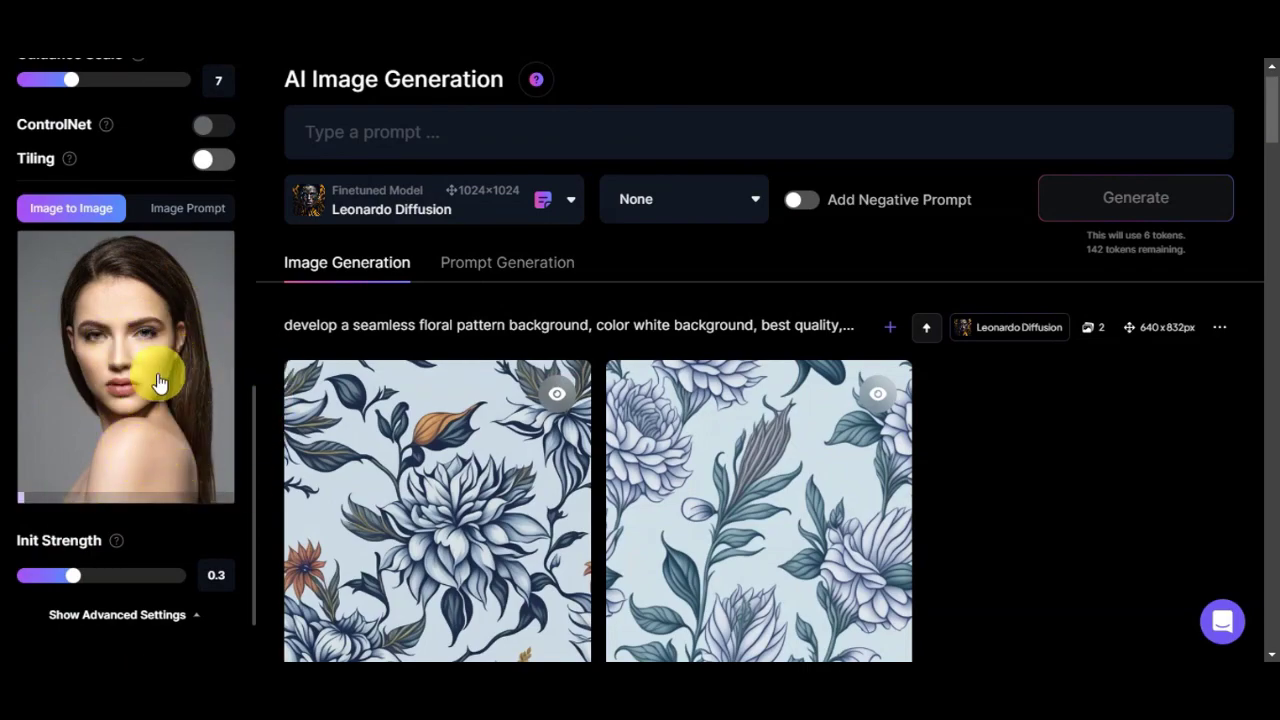
{"action": "mouse_move", "coordinate": [118, 541]}
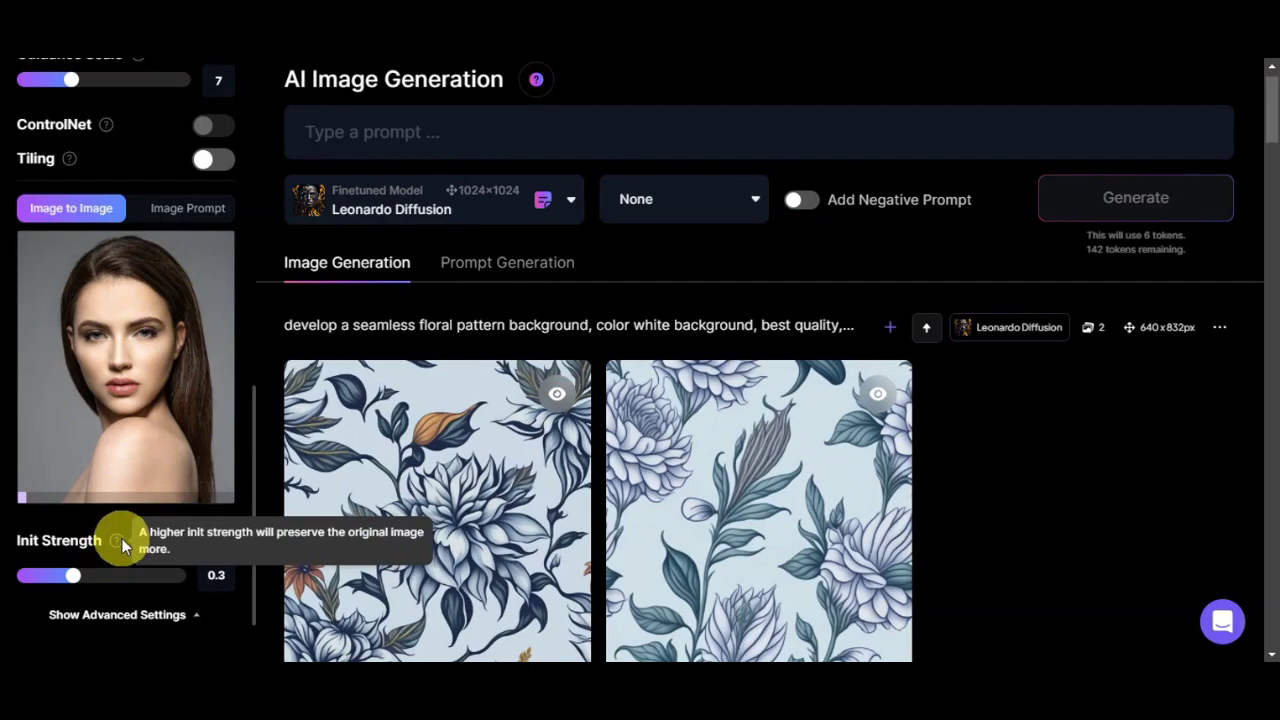
{"action": "left_click", "coordinate": [80, 577]}
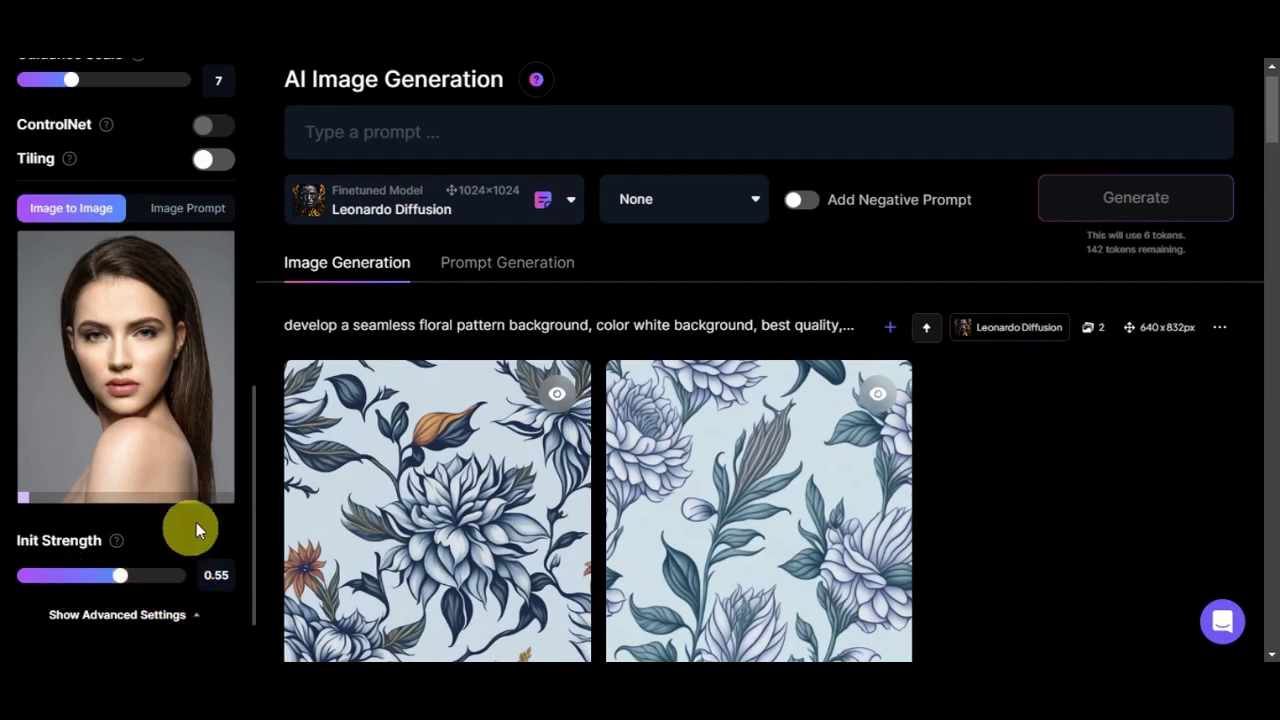
{"action": "type", "text": "portrait of a girl into an ethereal, fairy-like creature, surrounded by magical sparkles and soft, dreamy lighting"}
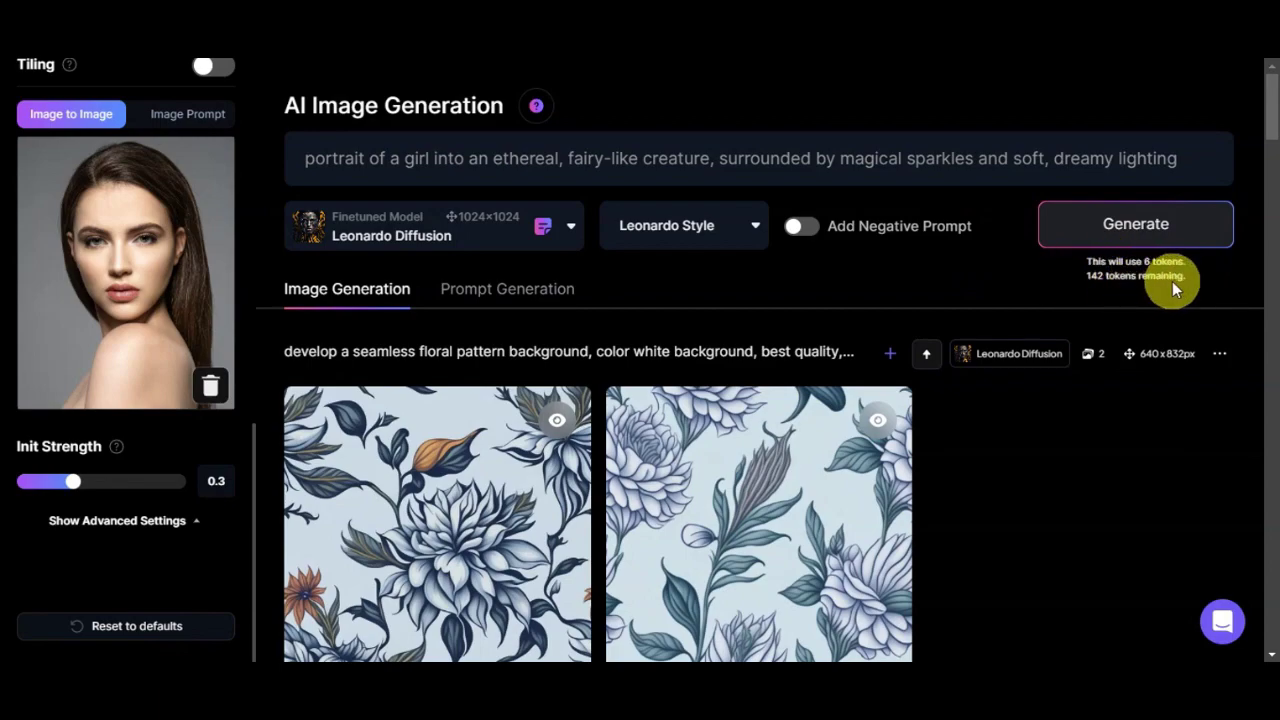
Step: Generate two 1224×1536 ethereal fairy-like portraits from the reference photo in Leonardo Style
{"action": "left_click", "coordinate": [1158, 231]}
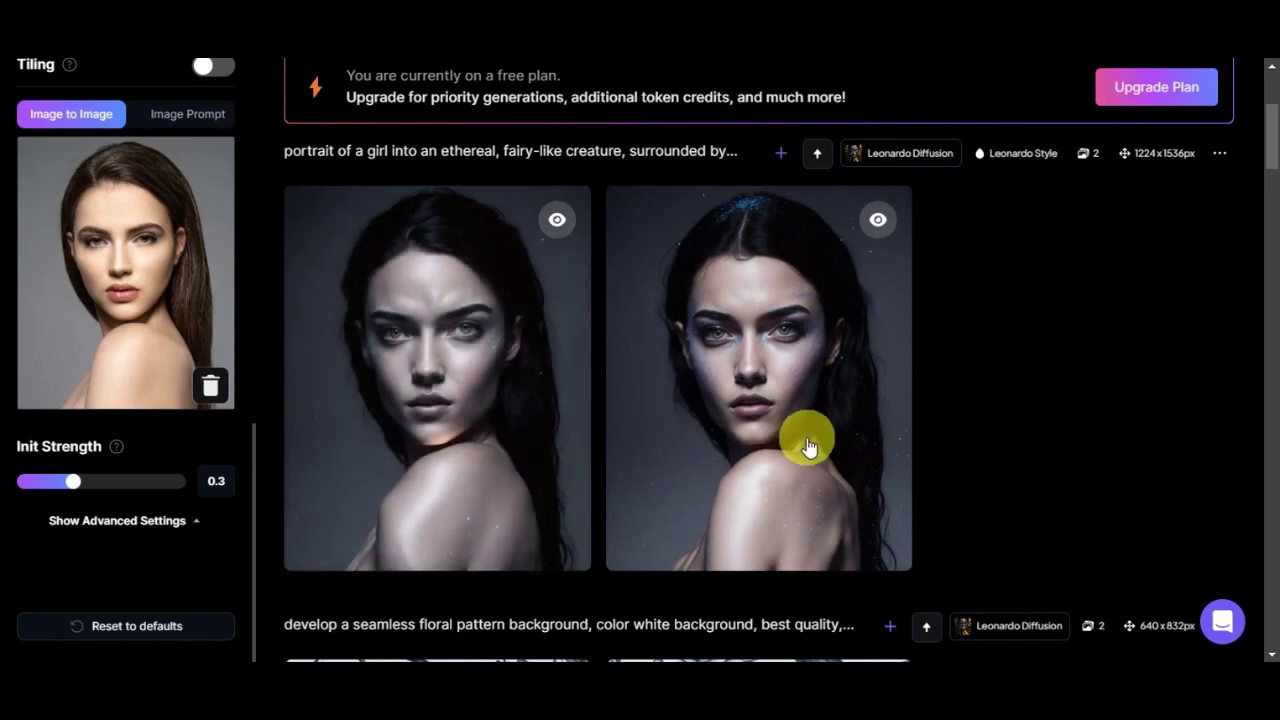
Step: Open the left fairy-like portrait full size and download it
{"action": "scroll", "coordinate": [646, 480], "scroll_direction": "up", "scroll_amount": 3}
{"action": "scroll", "coordinate": [646, 480], "scroll_direction": "down", "scroll_amount": 3}
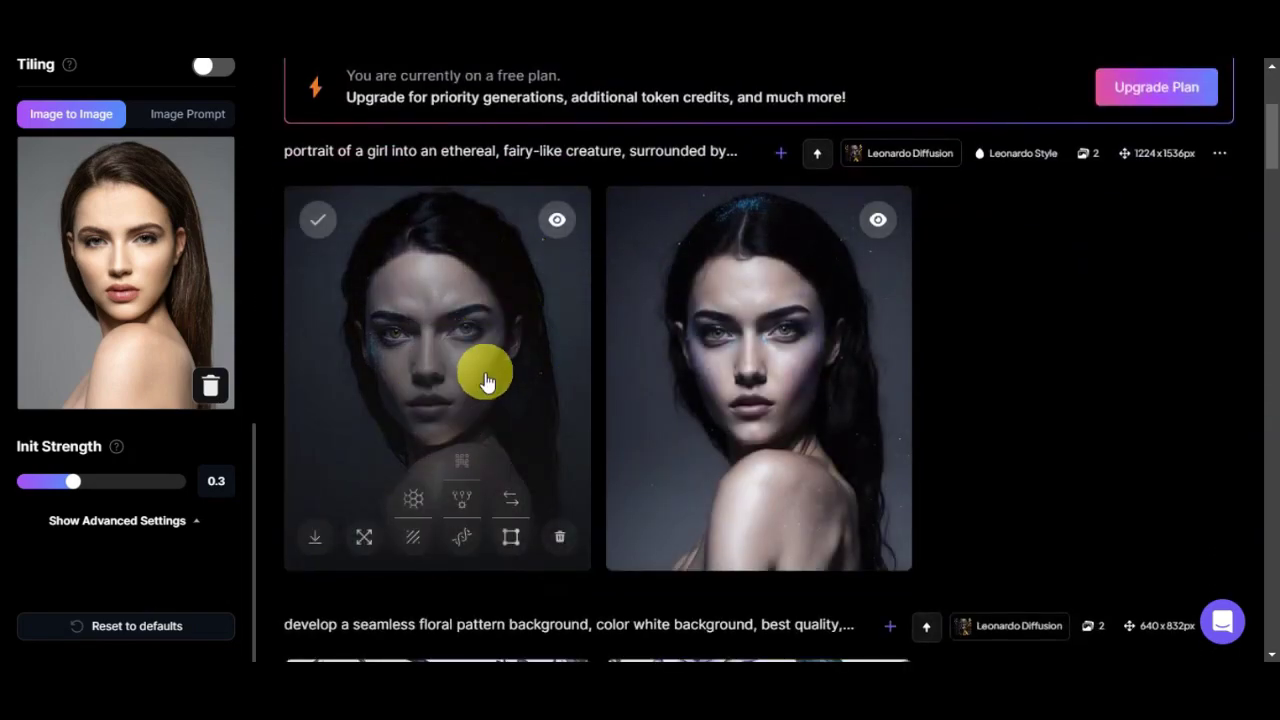
{"action": "left_click", "coordinate": [483, 382]}
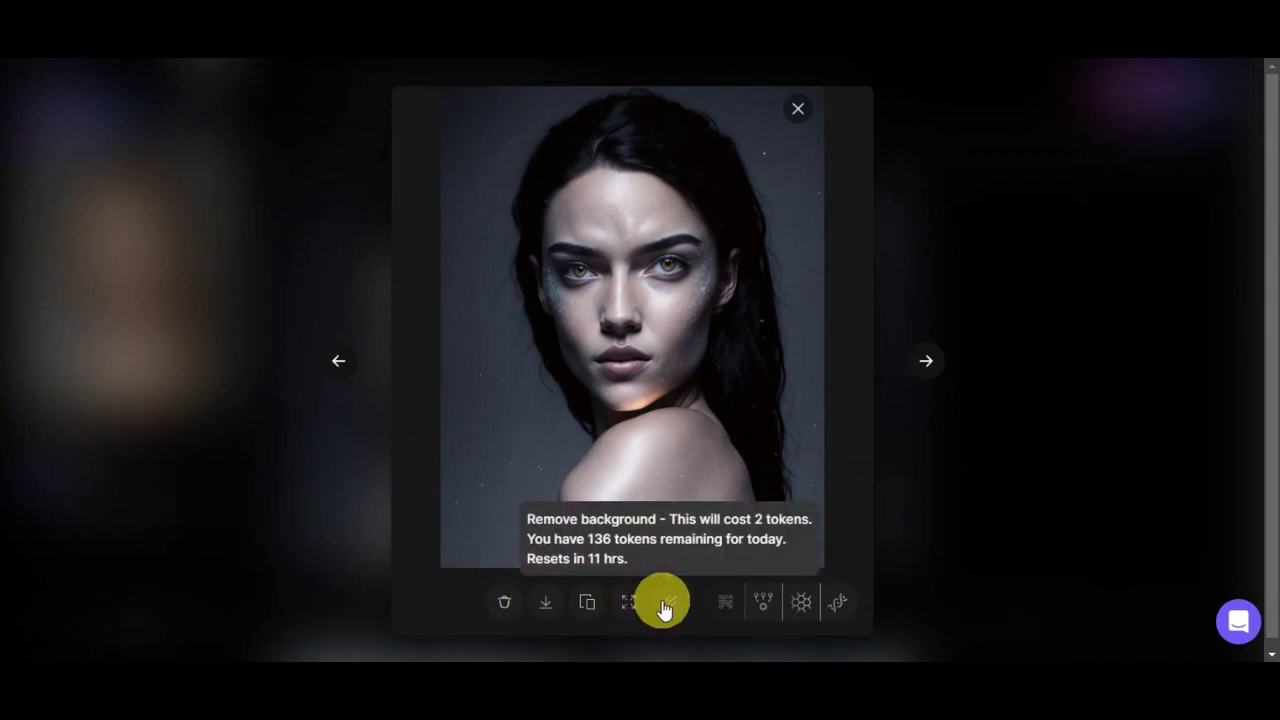
{"action": "left_click", "coordinate": [547, 603]}
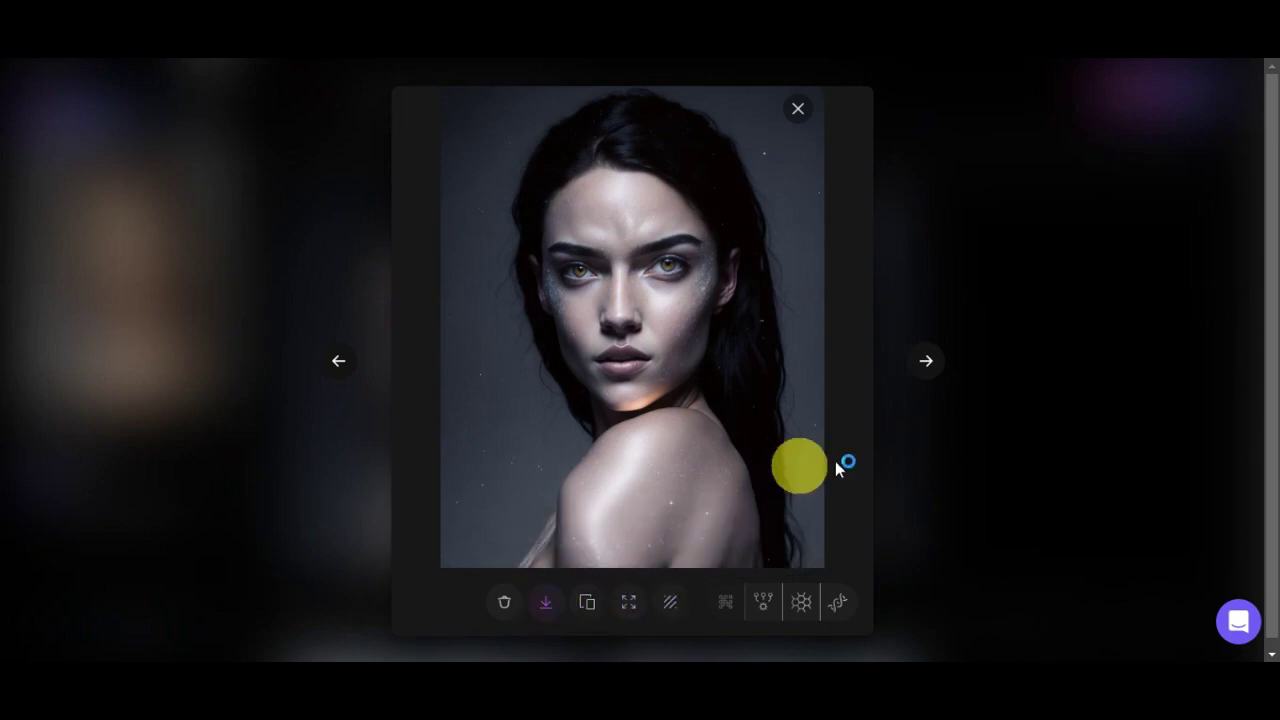
Step: View the second ethereal portrait, then close the enlarged view and scroll back to the prompt
{"action": "left_click", "coordinate": [926, 364]}
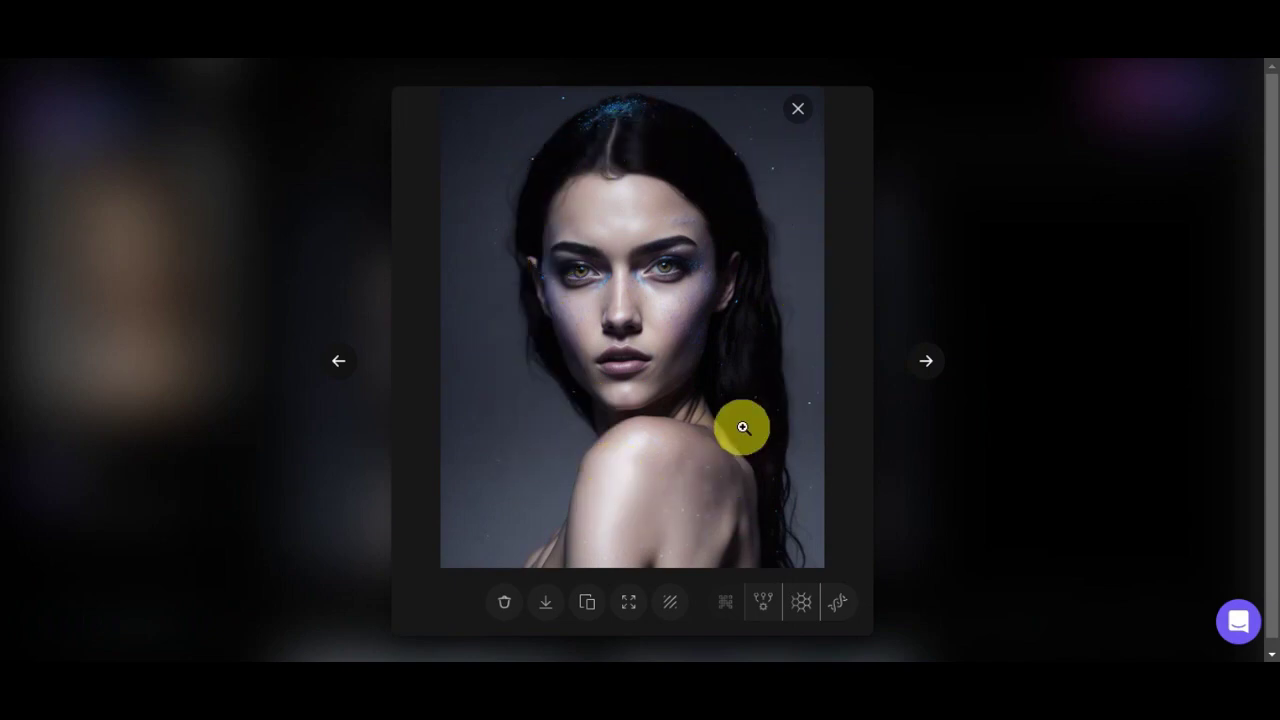
{"action": "left_click", "coordinate": [799, 119]}
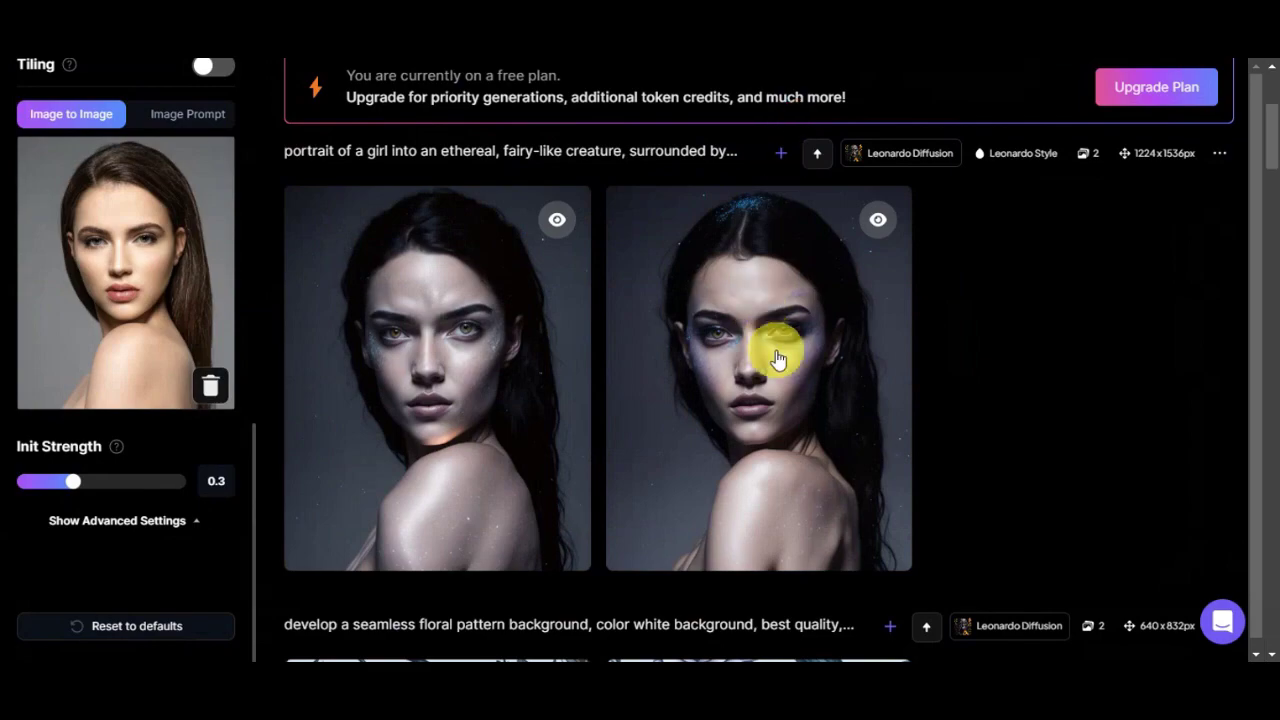
{"action": "scroll", "coordinate": [880, 423], "scroll_direction": "up", "scroll_amount": 3}
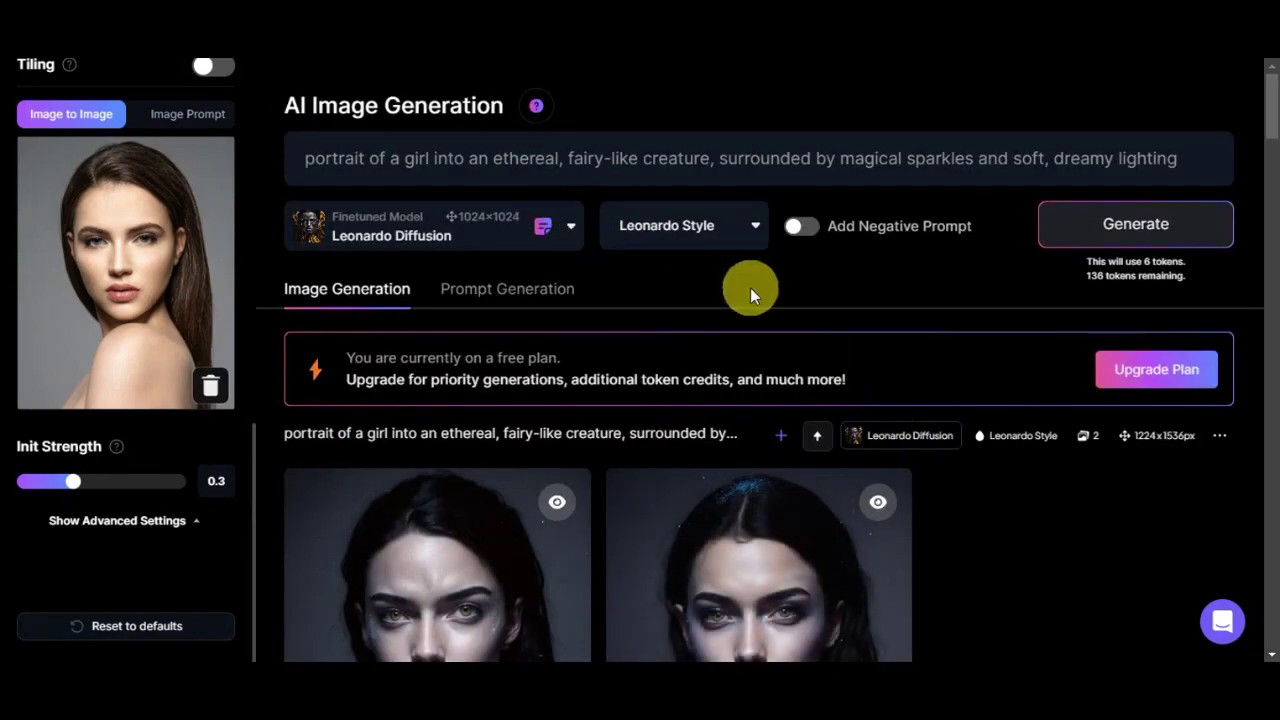
Step: Replace the prompt with the super hero girl text, set Init Strength to 0.37 and generate
{"action": "left_click", "coordinate": [737, 149]}
{"action": "key", "text": "ctrl+a"}
{"action": "type", "text": "portrait of a super hero girl, placing her against a backdrop of swirling galaxies and celestial elements"}
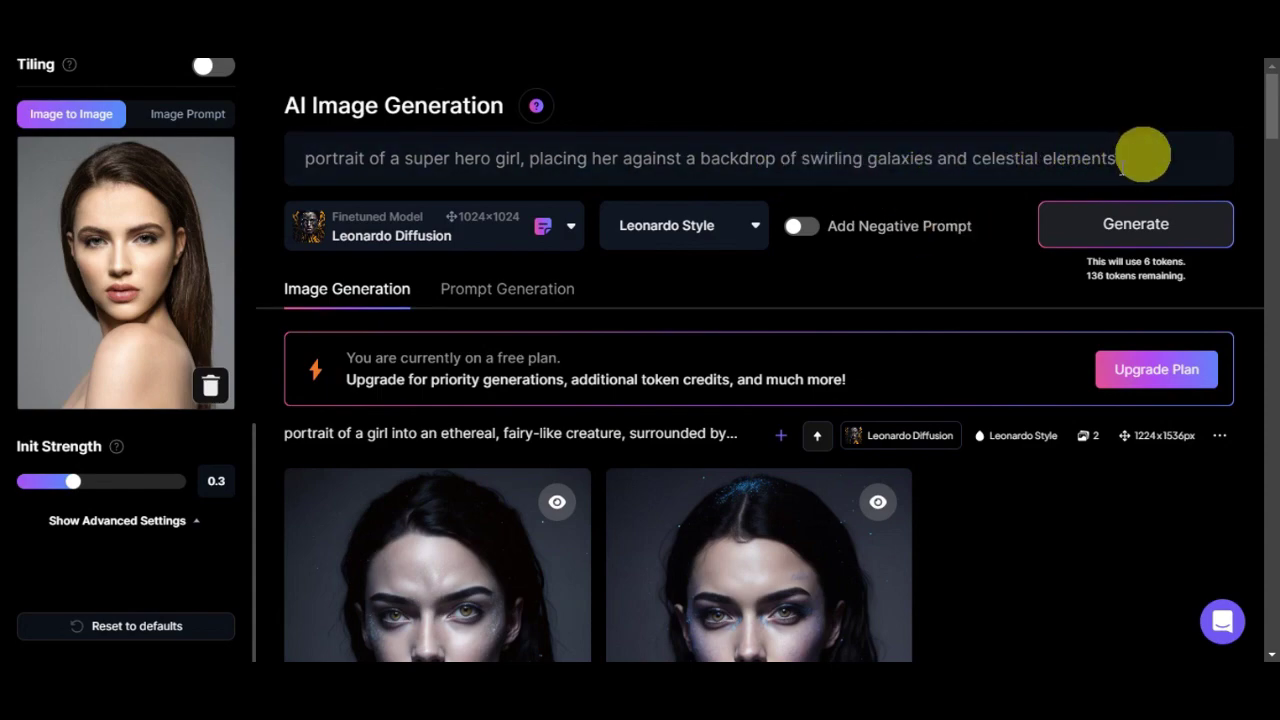
{"action": "left_click_drag", "start_coordinate": [79, 487], "coordinate": [78, 488]}
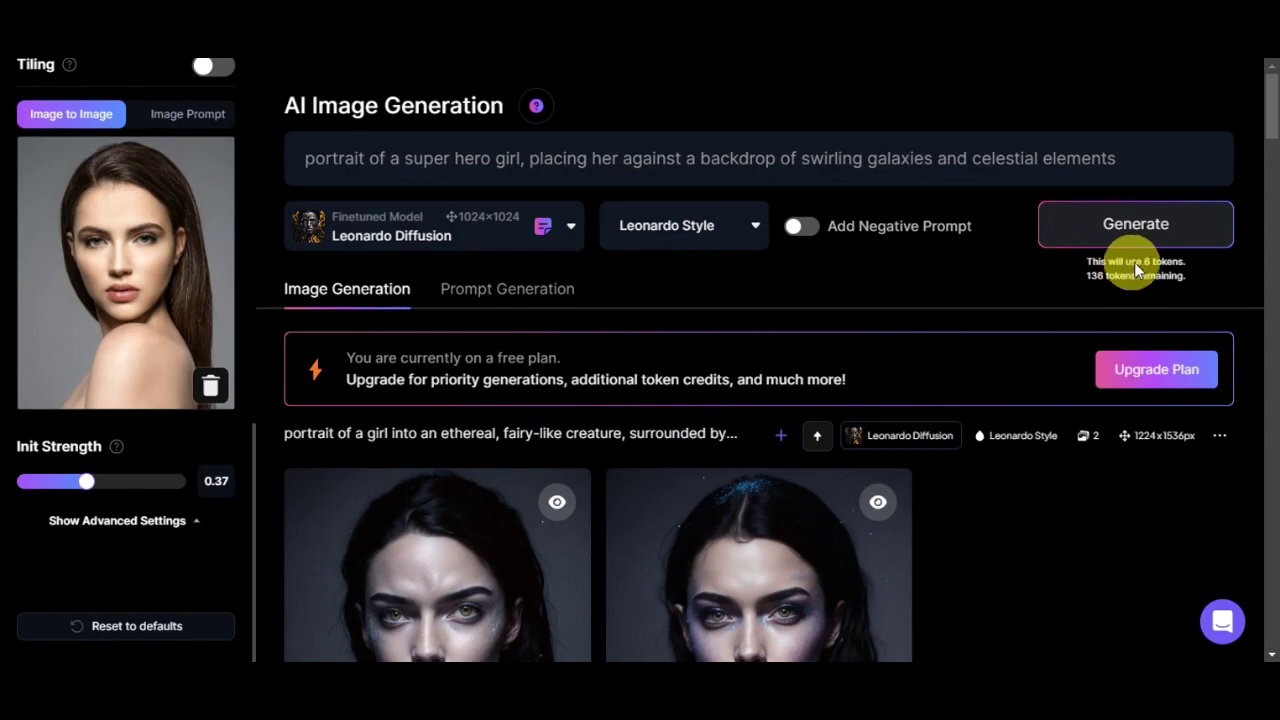
{"action": "left_click", "coordinate": [1157, 229]}
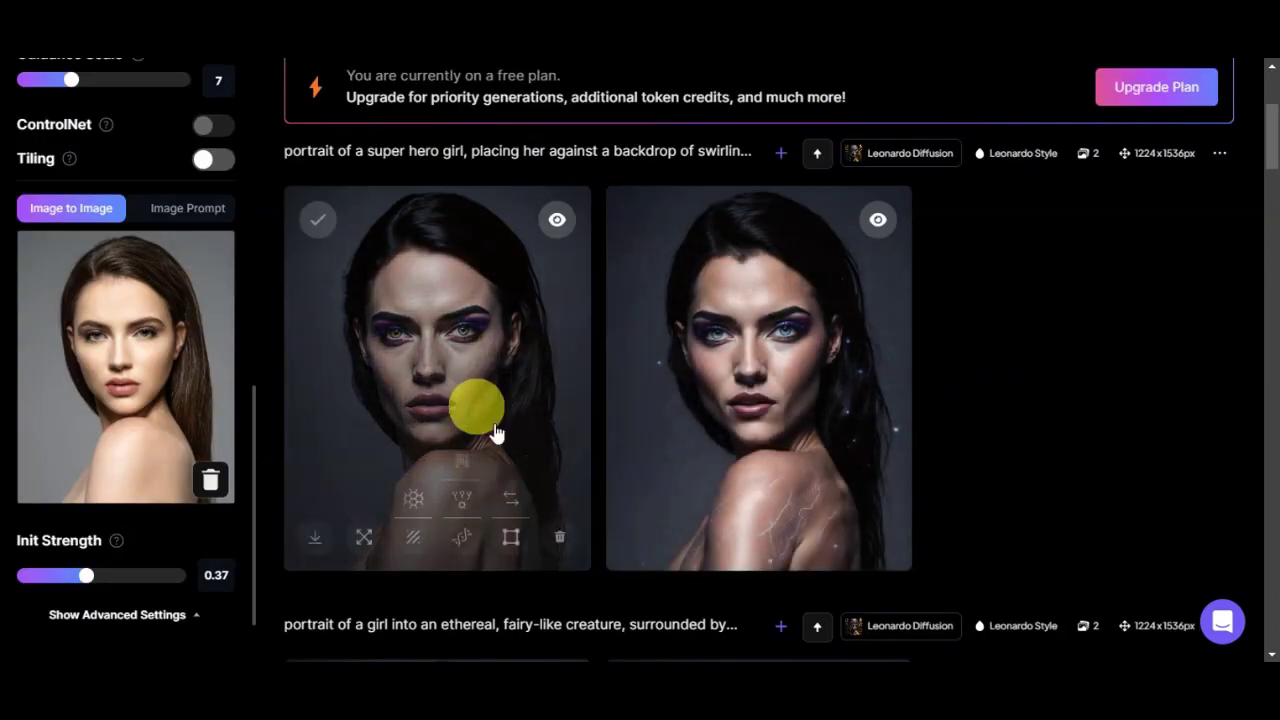
Step: View both new 1224×1536 superhero portraits enlarged, then close the lightbox
{"action": "left_click", "coordinate": [515, 347]}
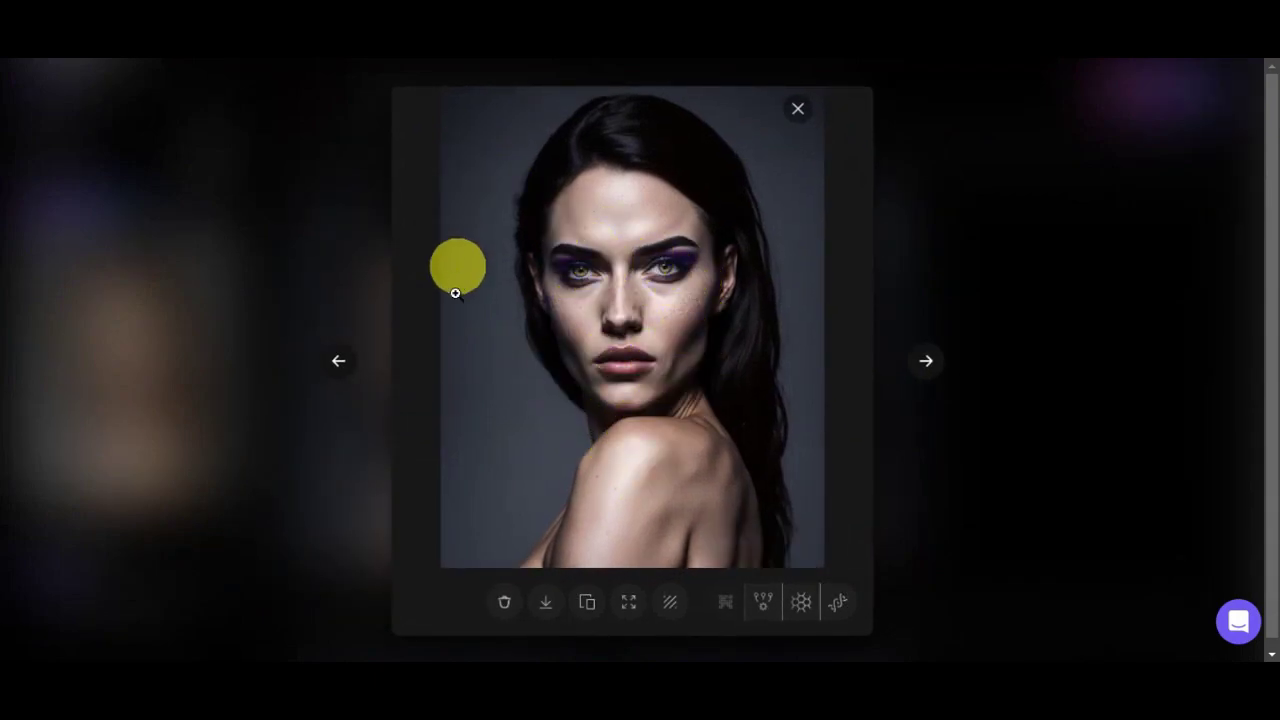
{"action": "left_click", "coordinate": [929, 377]}
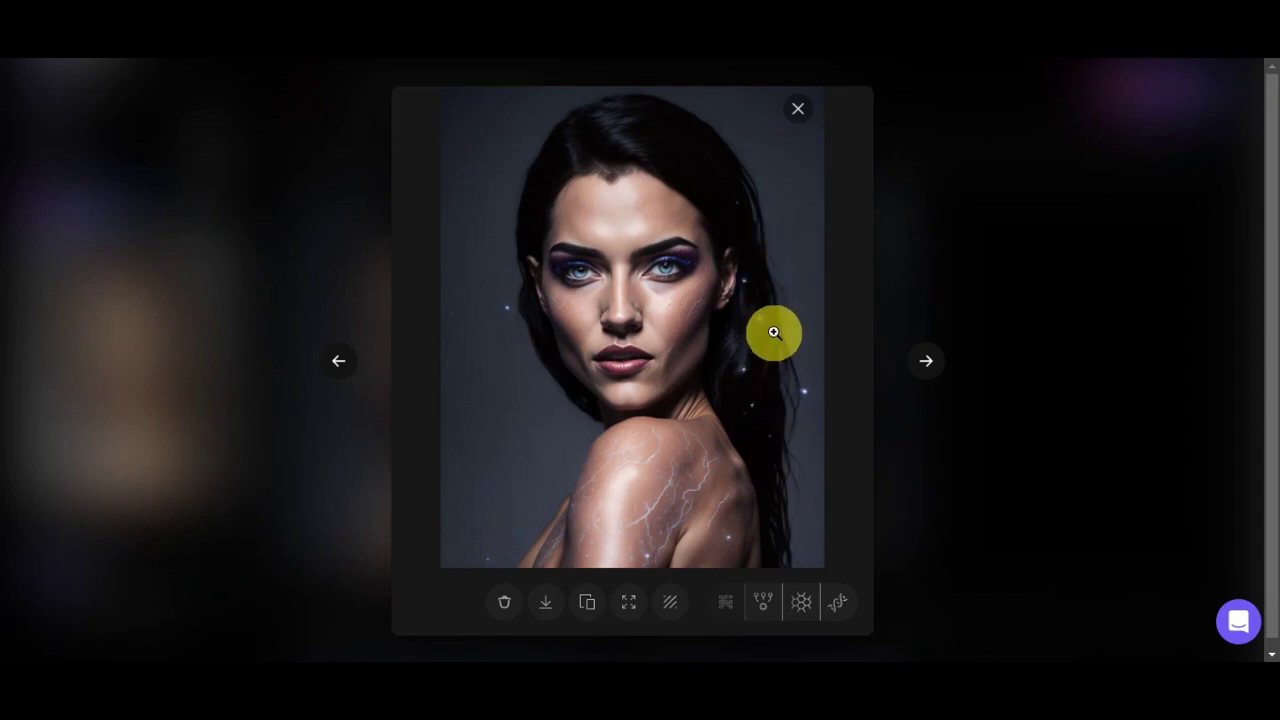
{"action": "left_click", "coordinate": [800, 111]}
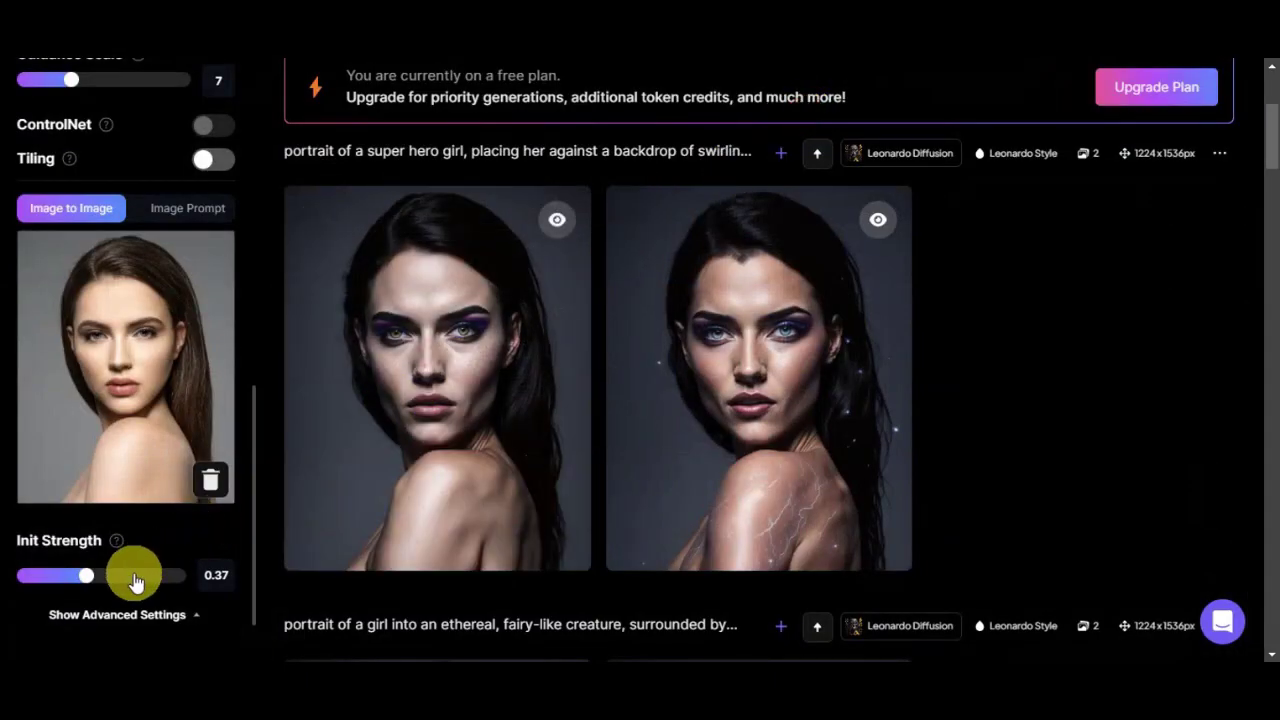
Step: Lower Init Strength to 0.18 and generate a new pair of portraits
{"action": "left_click_drag", "start_coordinate": [81, 588], "coordinate": [63, 586]}
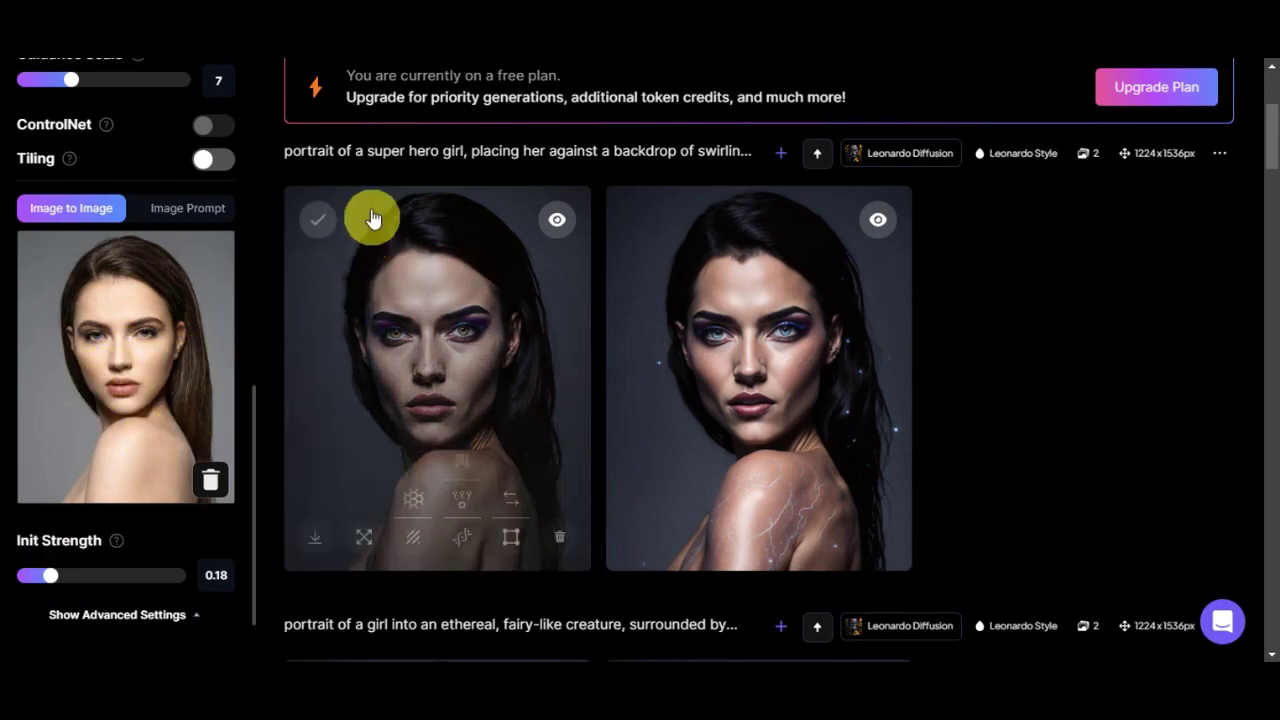
{"action": "scroll", "coordinate": [1171, 245], "scroll_direction": "up", "scroll_amount": 2}
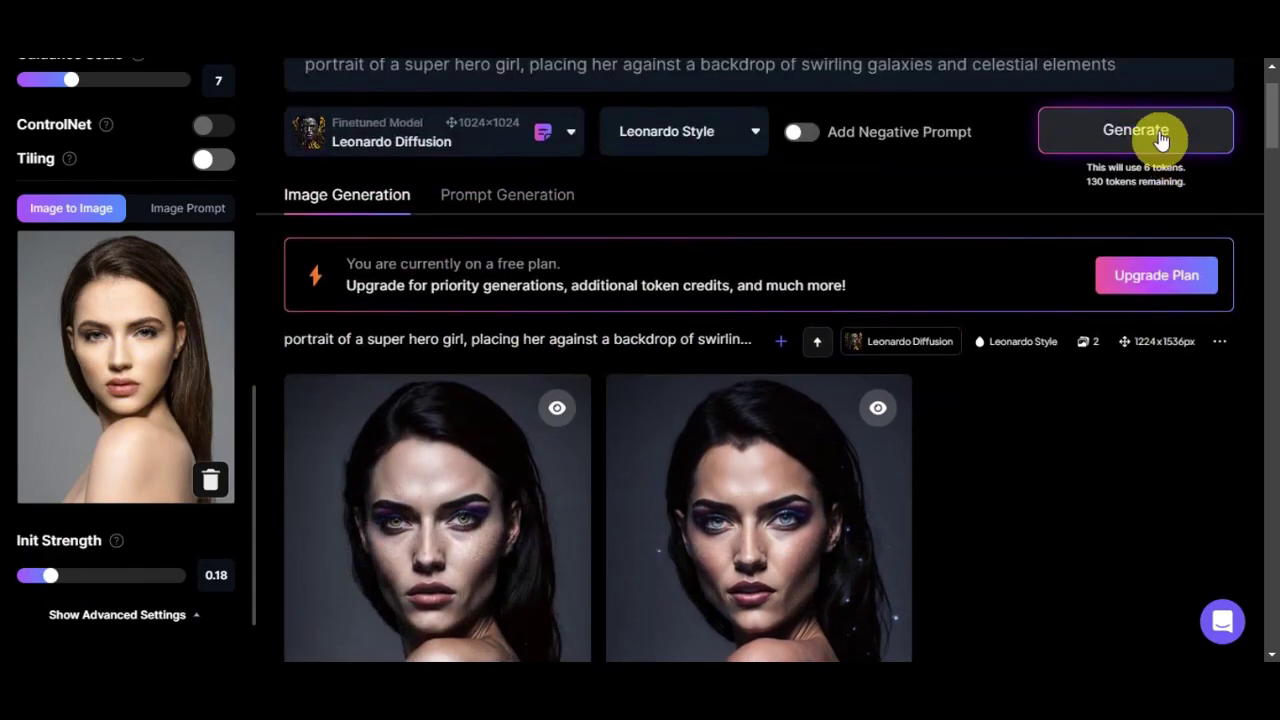
{"action": "left_click", "coordinate": [1163, 129]}
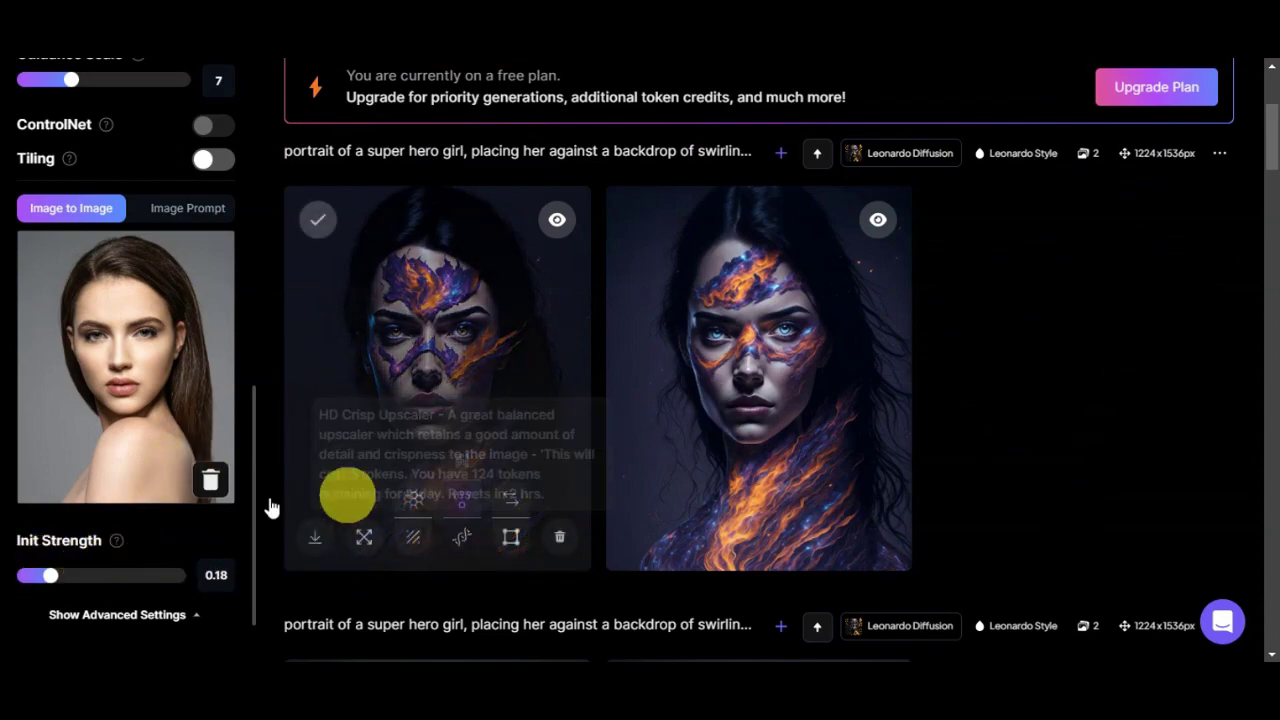
Step: View both fiery purple-and-orange galaxy portraits enlarged, then close the view
{"action": "mouse_move", "coordinate": [117, 542]}
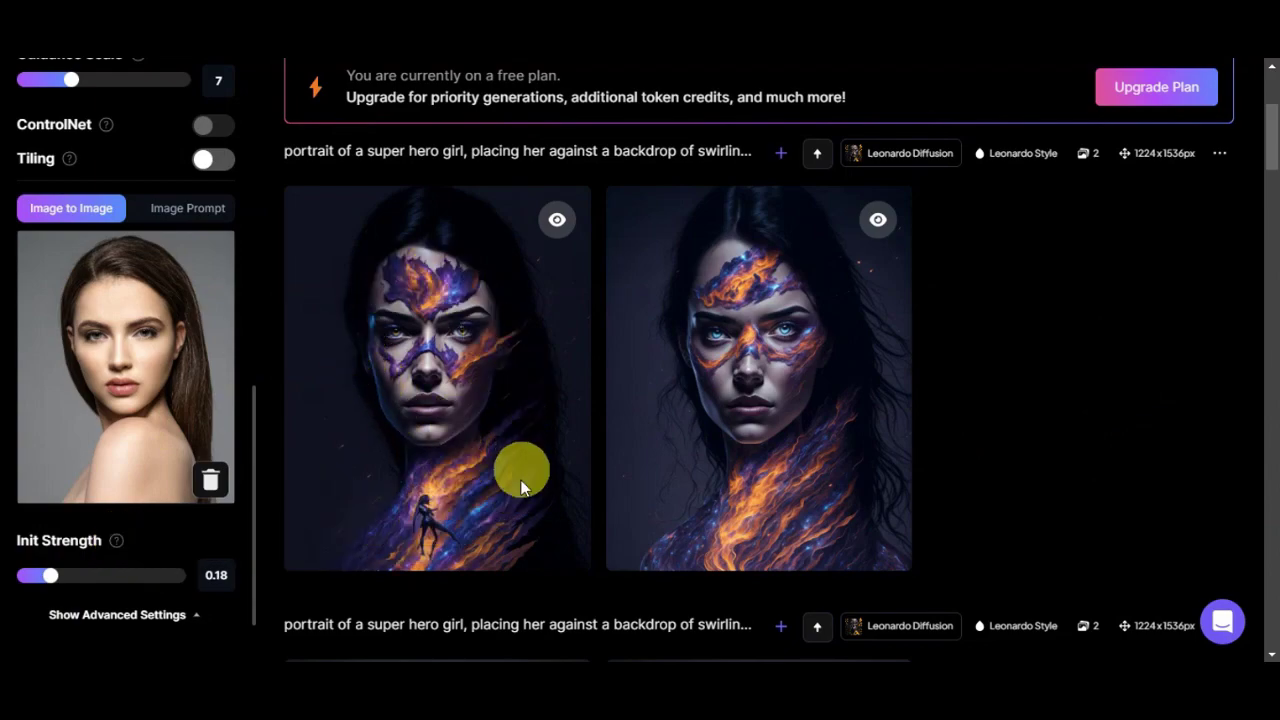
{"action": "mouse_move", "coordinate": [410, 368]}
{"action": "left_click", "coordinate": [521, 410]}
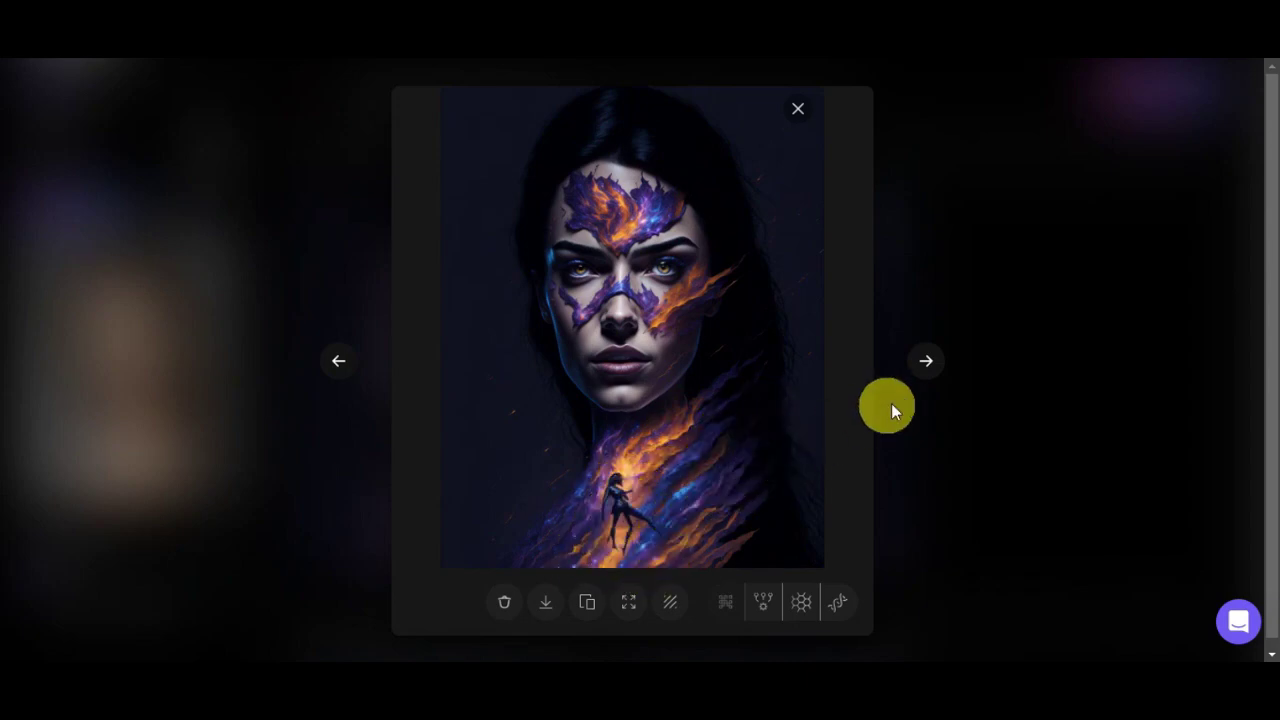
{"action": "left_click", "coordinate": [925, 364]}
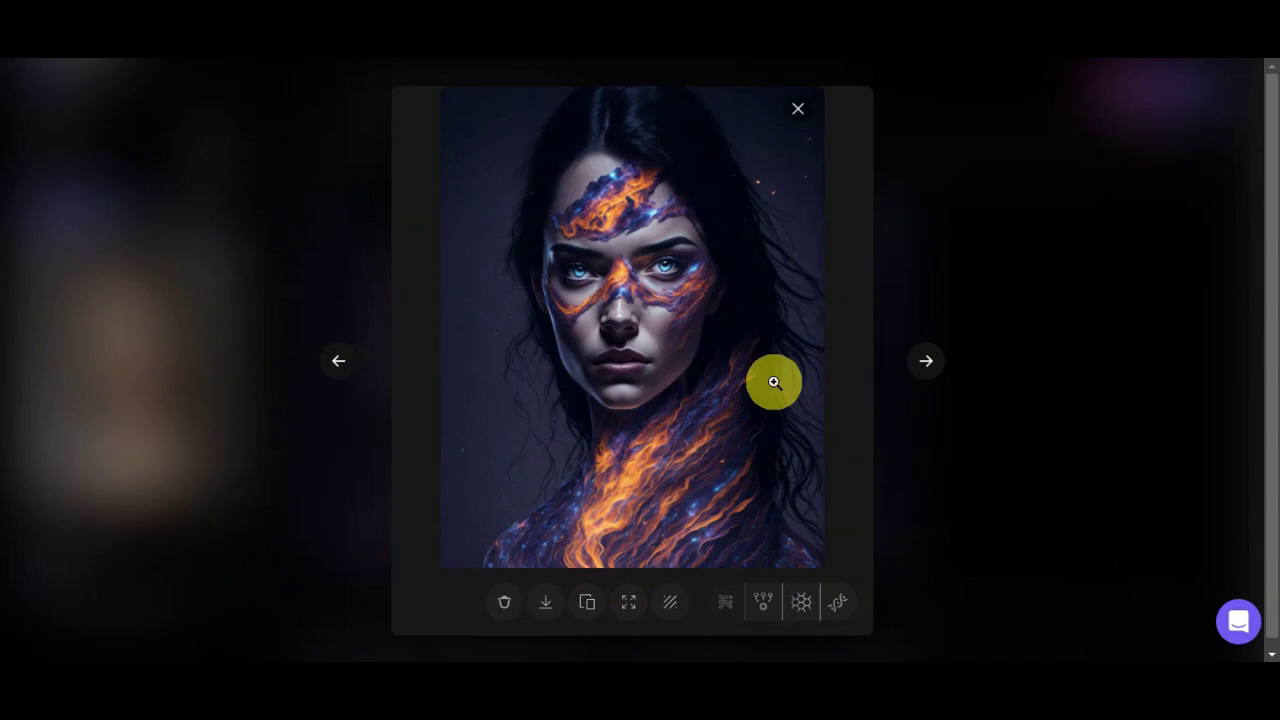
{"action": "left_click", "coordinate": [798, 108]}
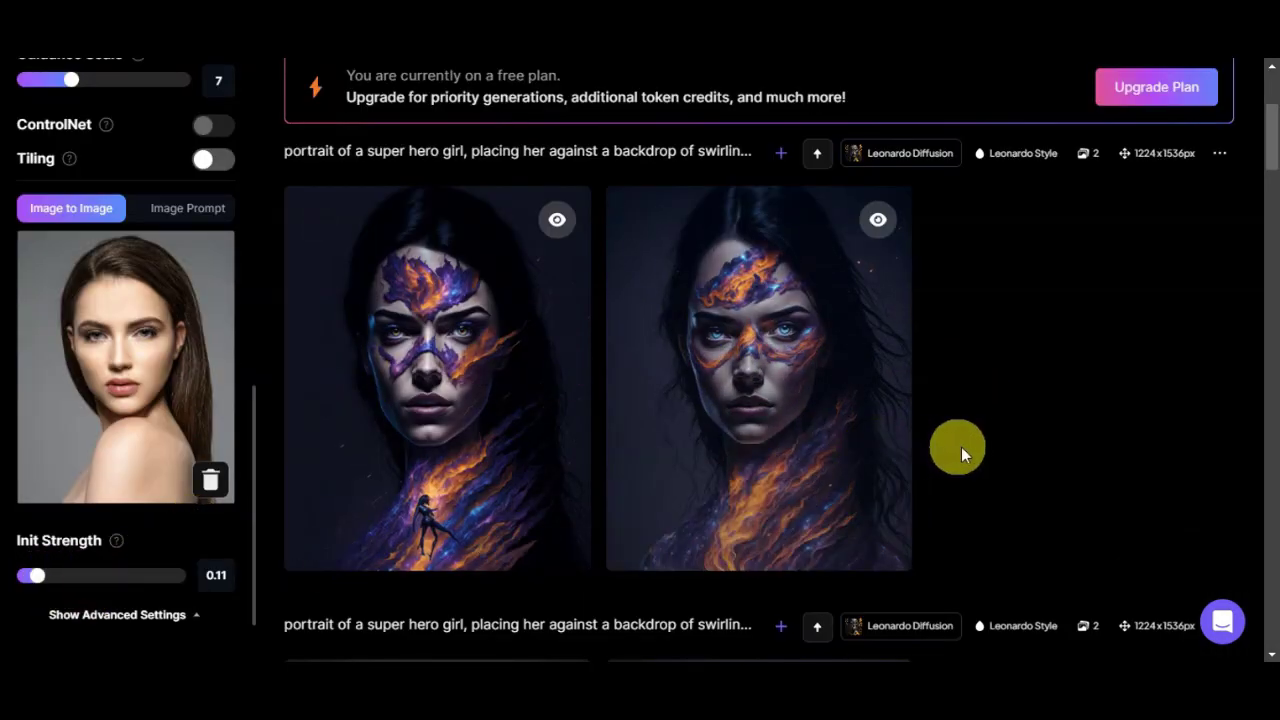
{"action": "scroll", "coordinate": [961, 447], "scroll_direction": "up", "scroll_amount": 2}
{"action": "scroll", "coordinate": [961, 446], "scroll_direction": "up", "scroll_amount": 1}
Step: Generate a new pair at Init Strength 0.11, open the first result and advance to the second
{"action": "left_click", "coordinate": [1072, 230]}
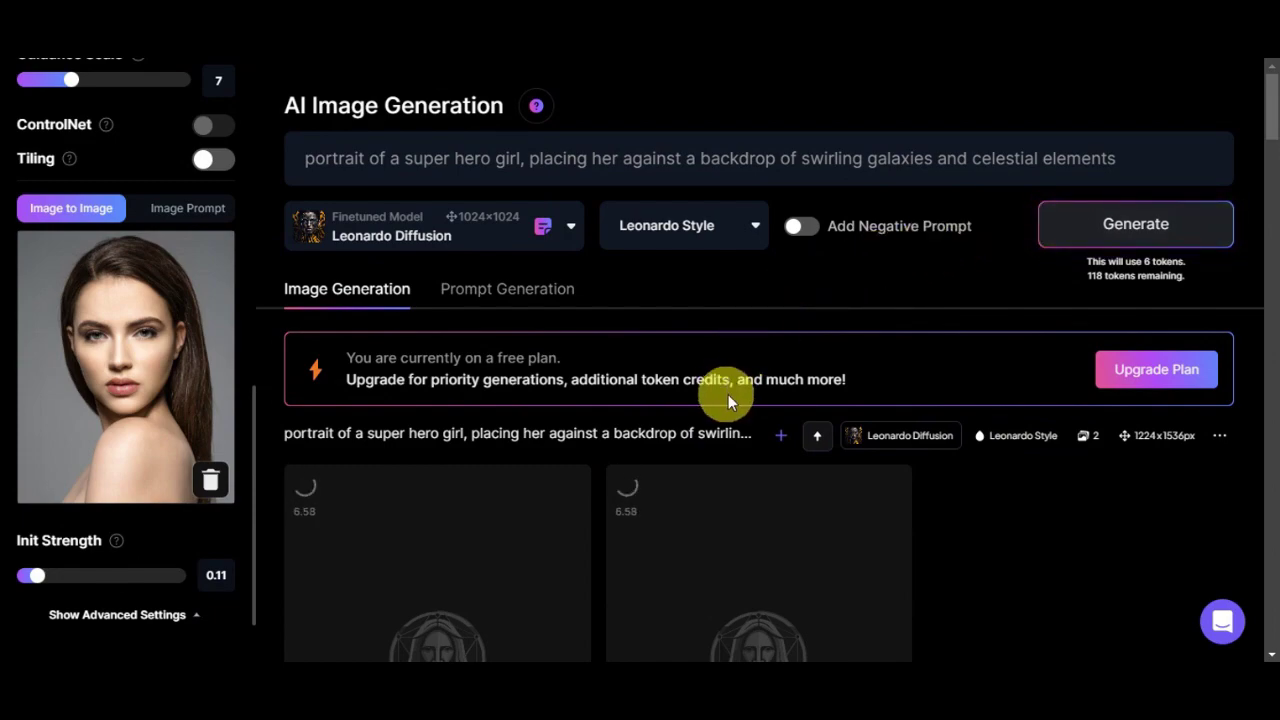
{"action": "scroll", "coordinate": [802, 419], "scroll_direction": "down", "scroll_amount": 2}
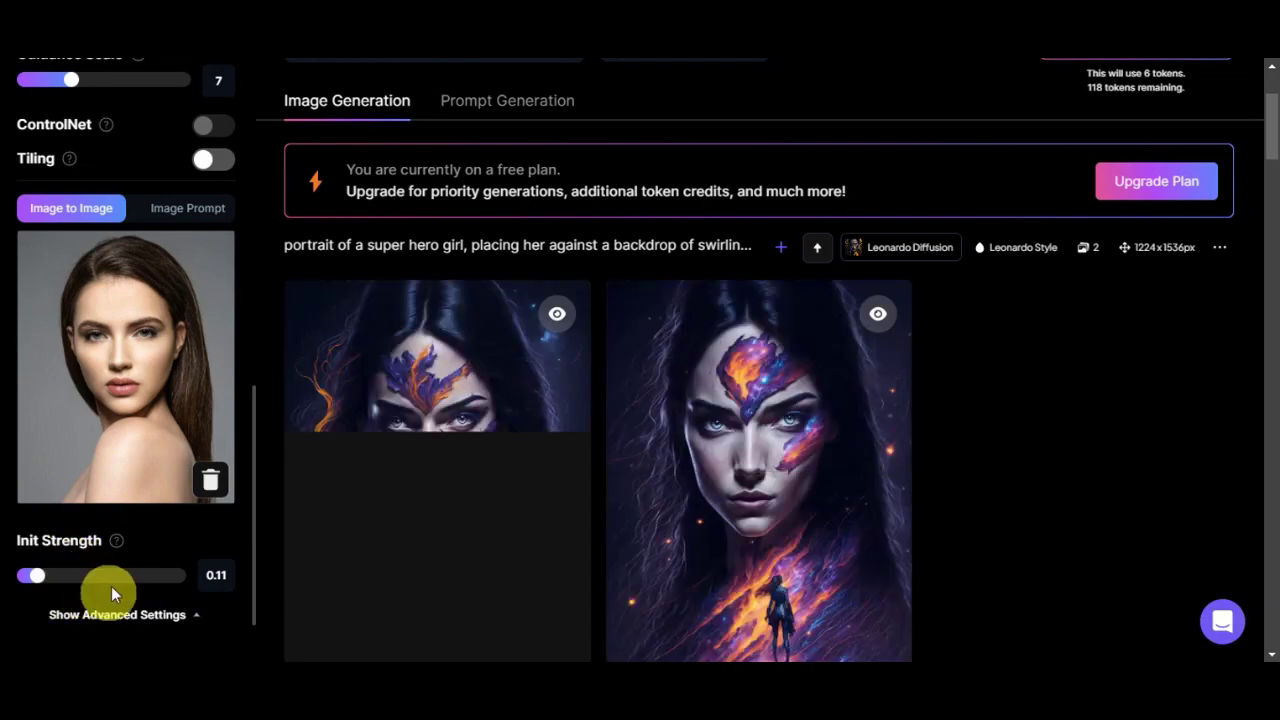
{"action": "scroll", "coordinate": [960, 443], "scroll_direction": "down", "scroll_amount": 2}
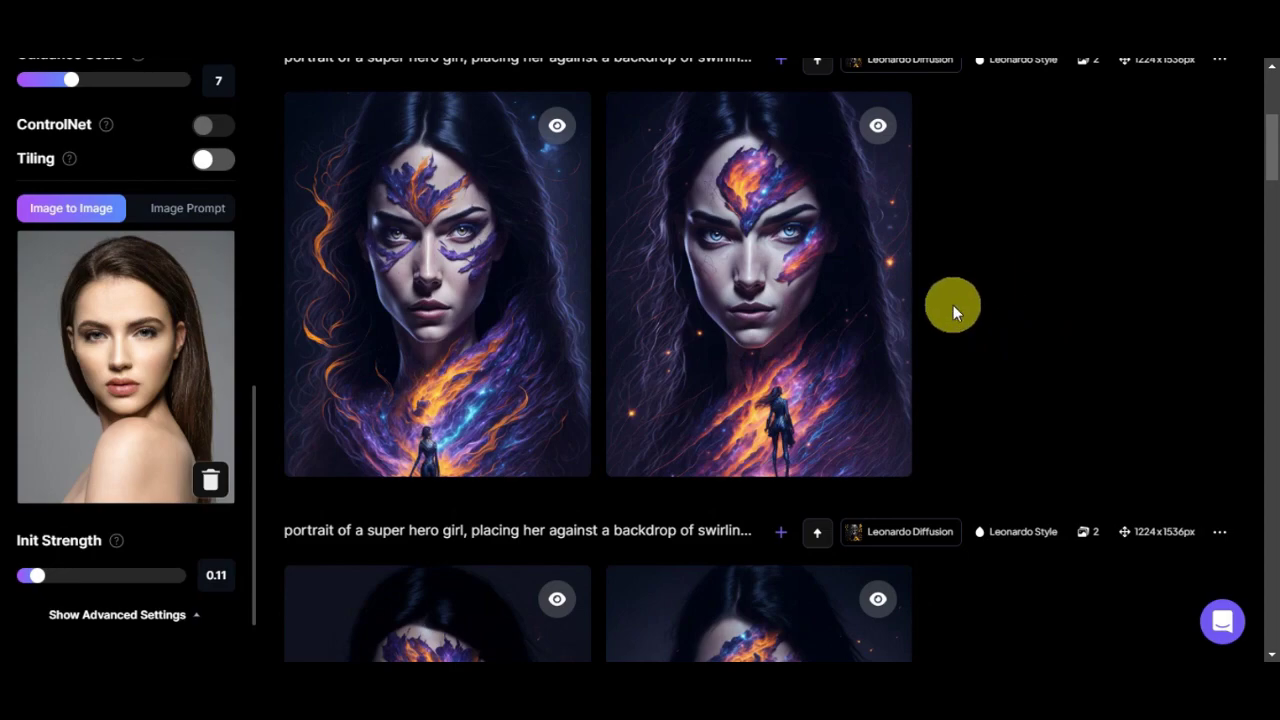
{"action": "left_click", "coordinate": [437, 277]}
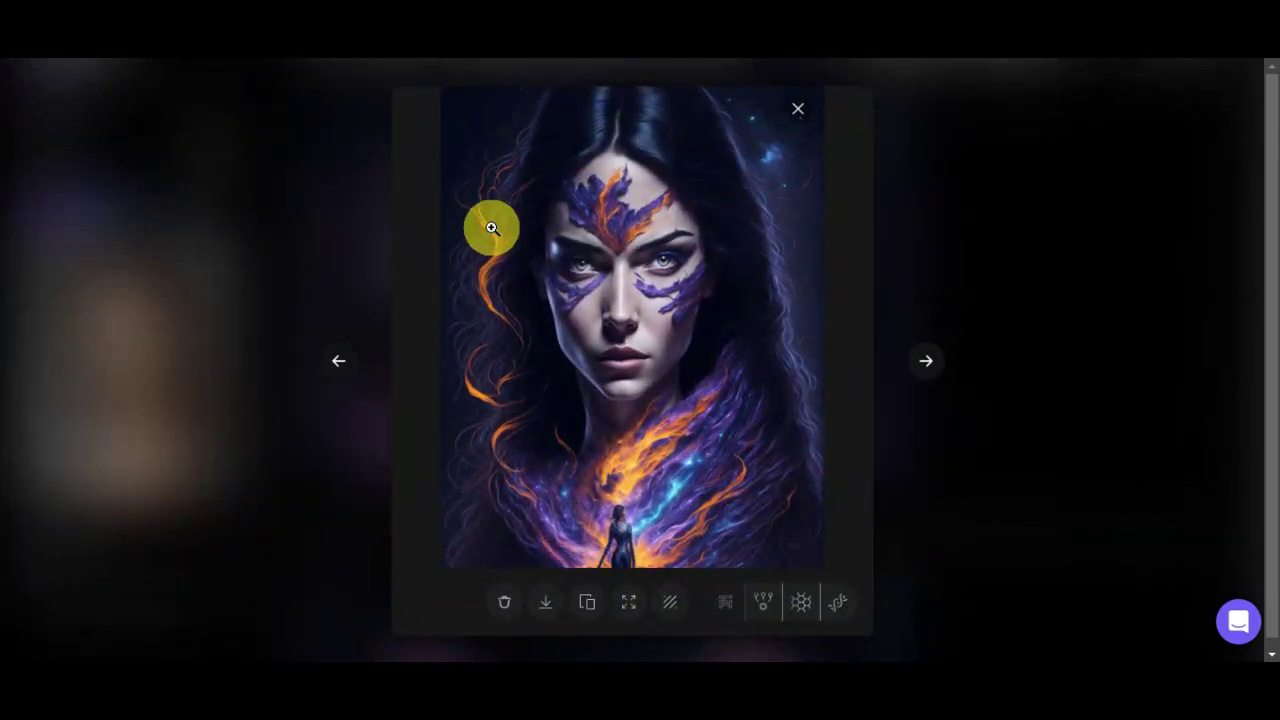
{"action": "left_click", "coordinate": [923, 360]}
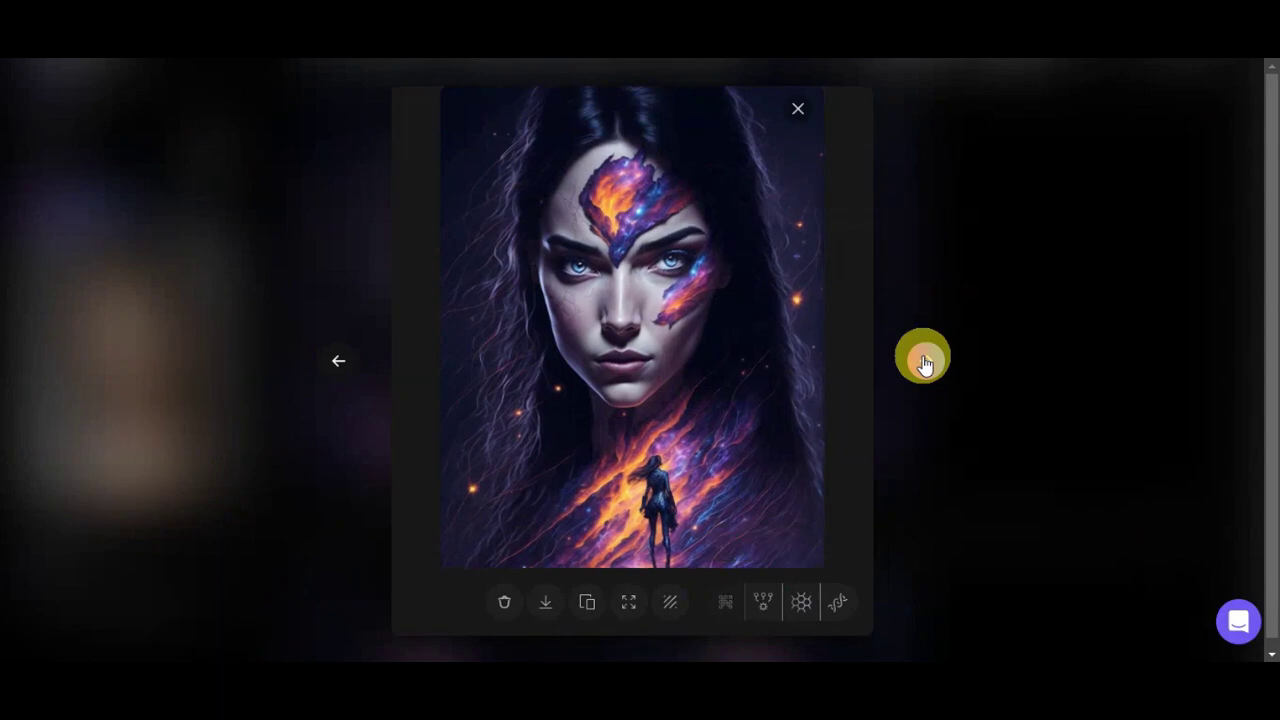